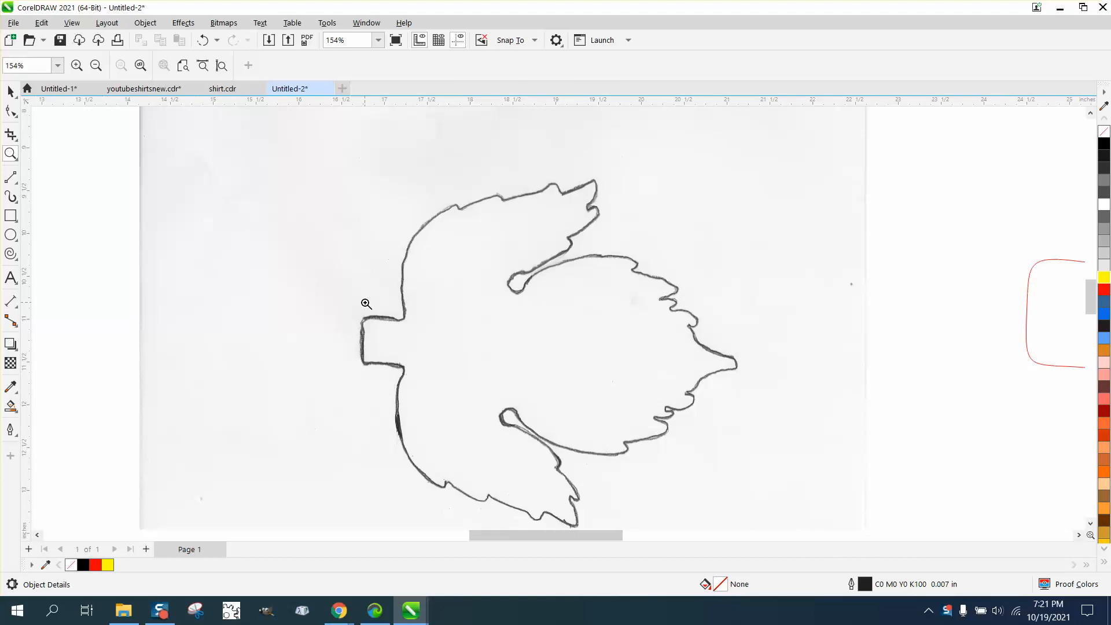
Crop the scanned bitmap to the leaf-shaped sketch, keeping an area about 4.88 by 4.13 inches
key(space)
scroll(145, 191, down, 1)
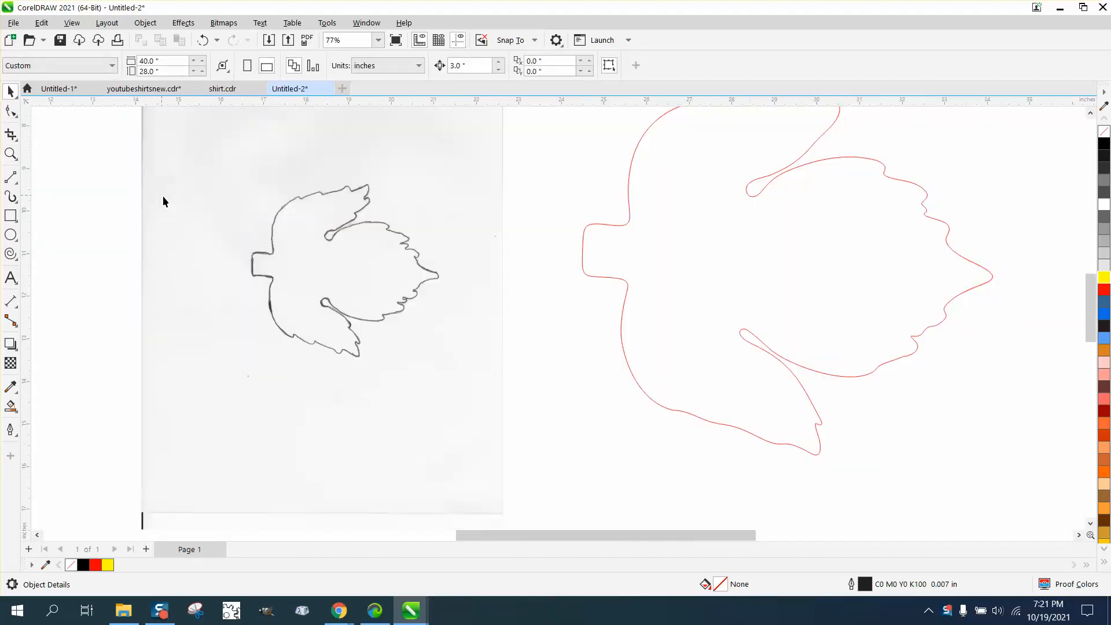
click(186, 204)
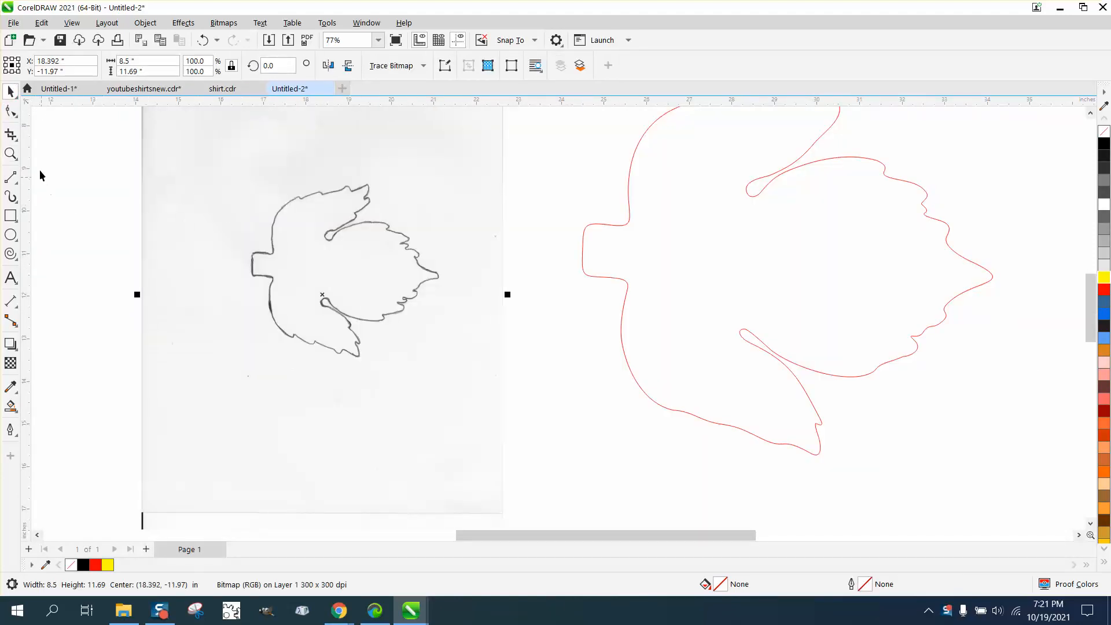
click(19, 146)
click(46, 134)
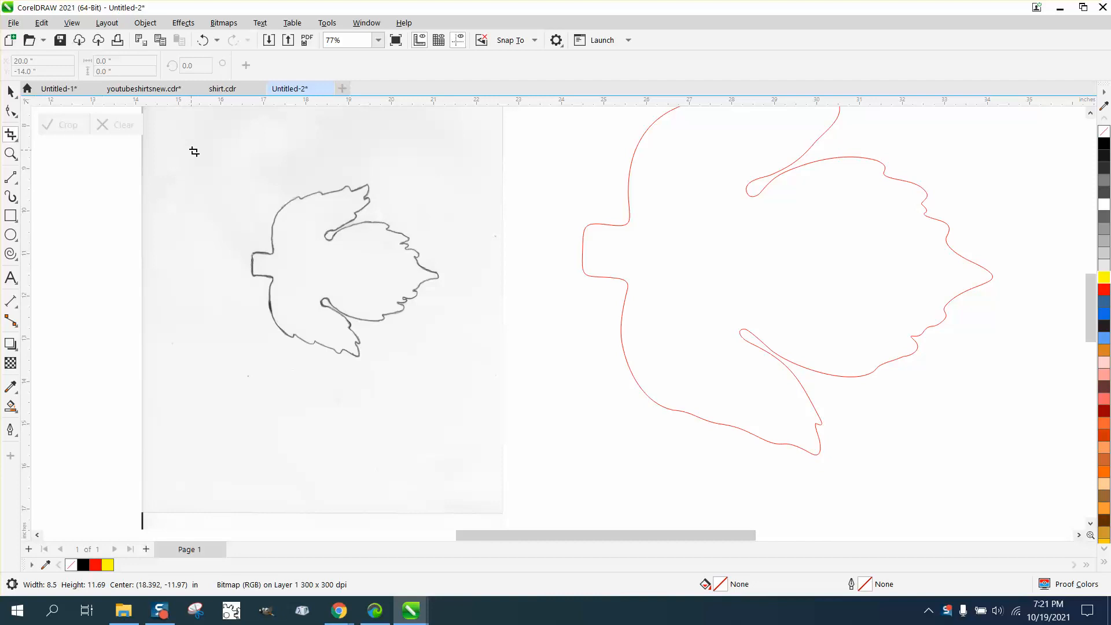
drag(240, 183, 448, 359)
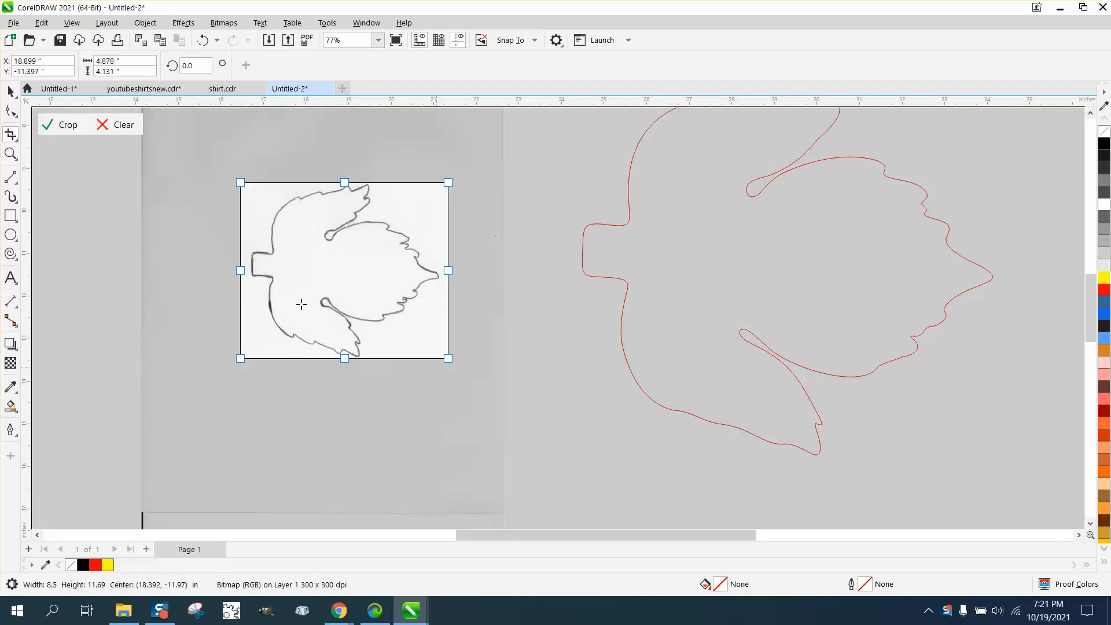
click(55, 126)
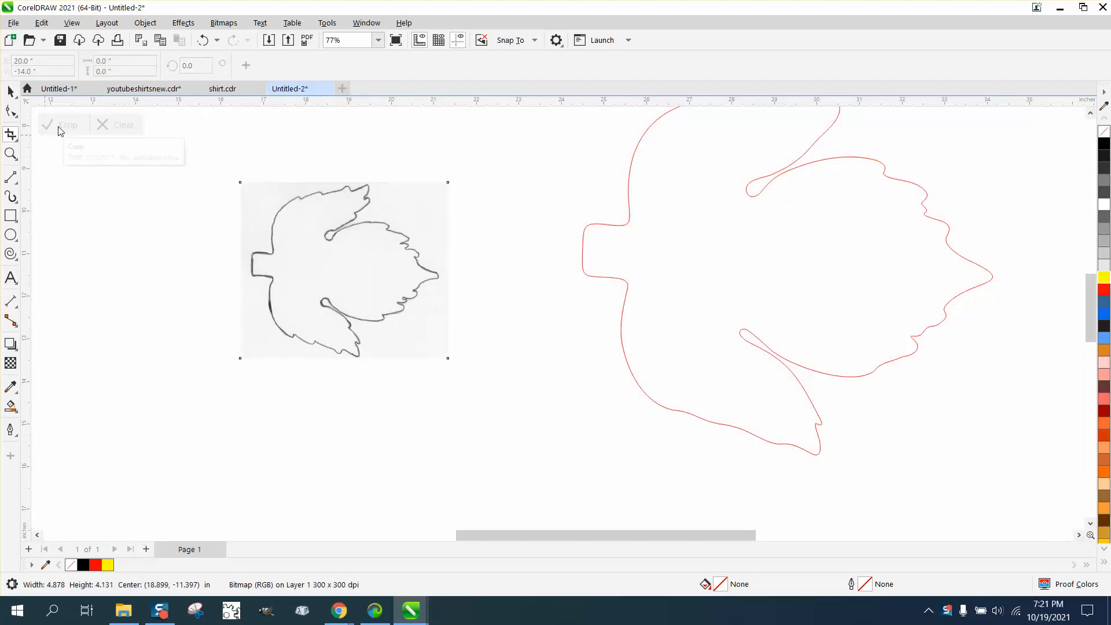
Shrink the cropped bitmap proportionally to about 0.80 by 0.68 inches
click(8, 93)
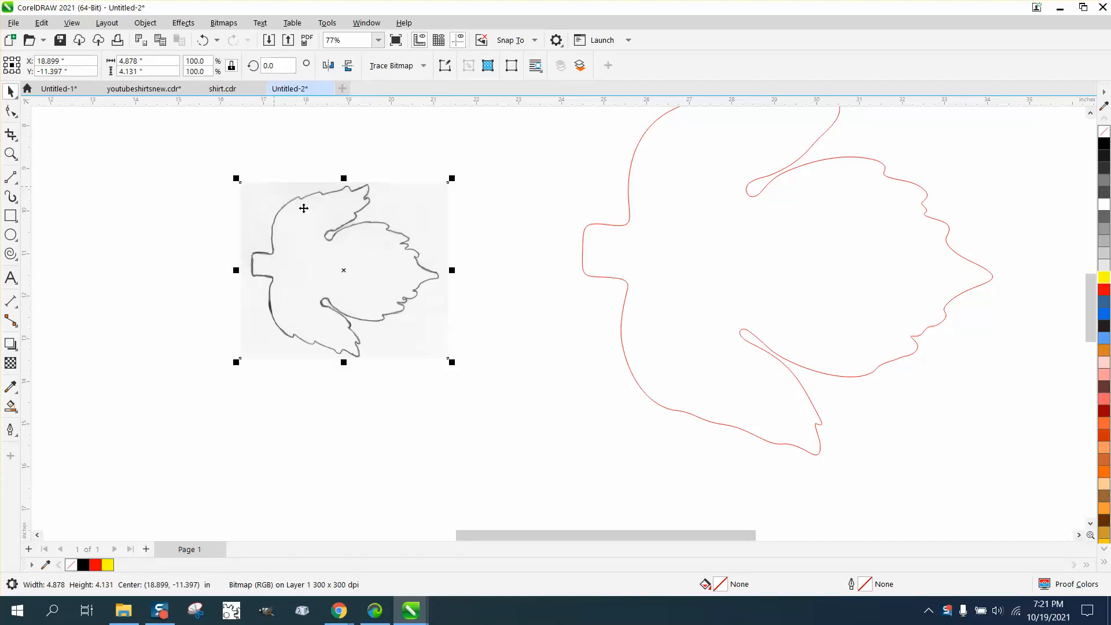
drag(451, 178, 339, 200)
key(z)
click(10, 91)
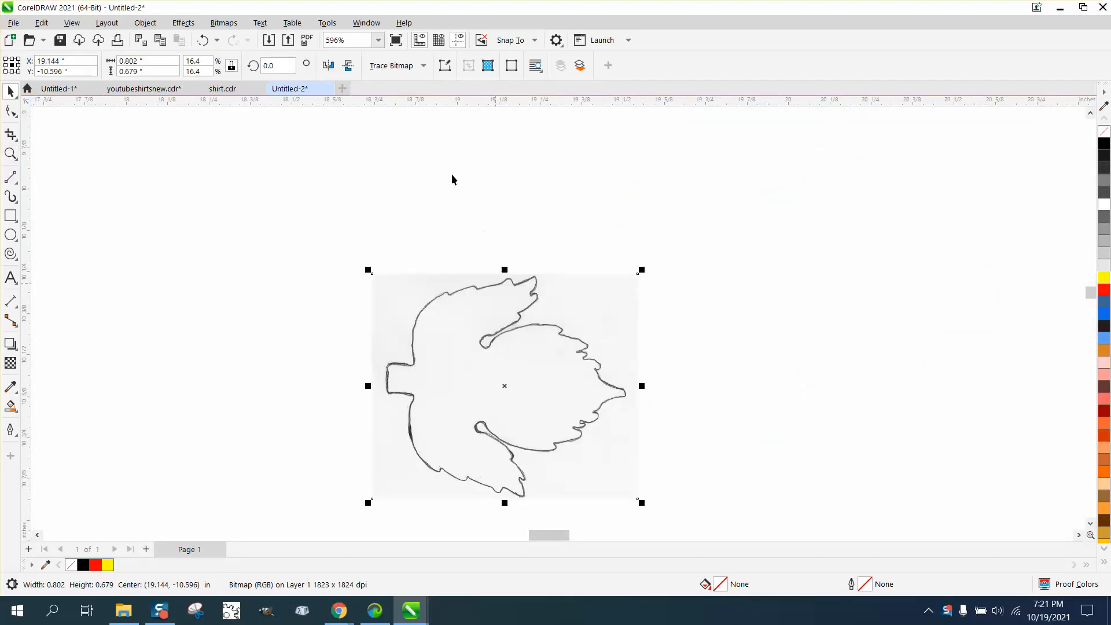
Trace the bitmap with an Outline Trace of the Clipart type, using the default PowerTRACE settings
click(425, 66)
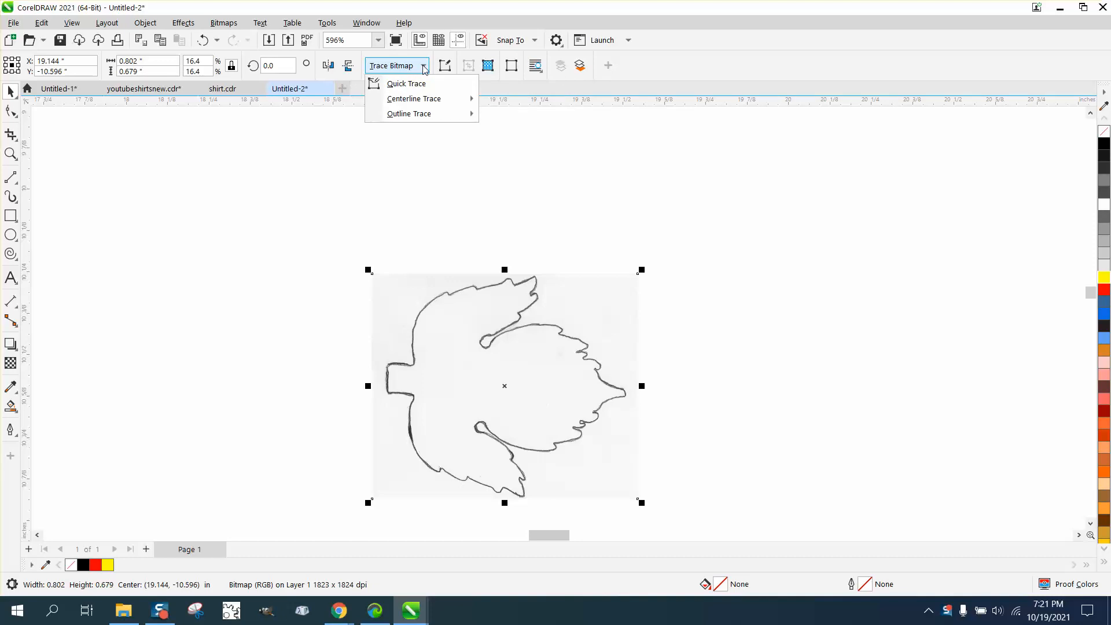
mouse_move(426, 117)
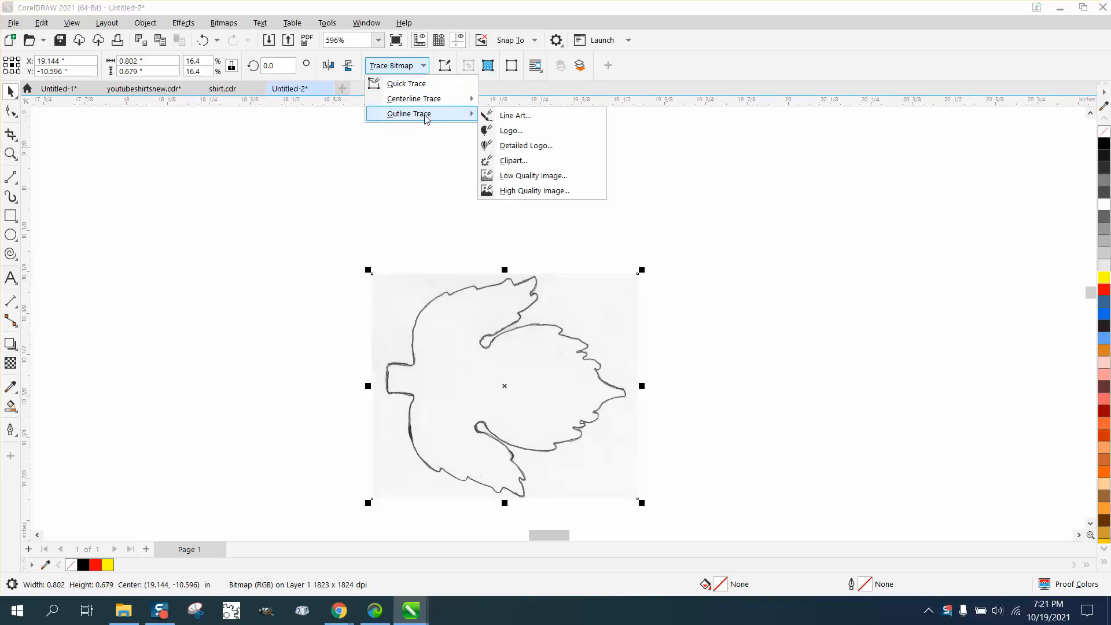
click(509, 161)
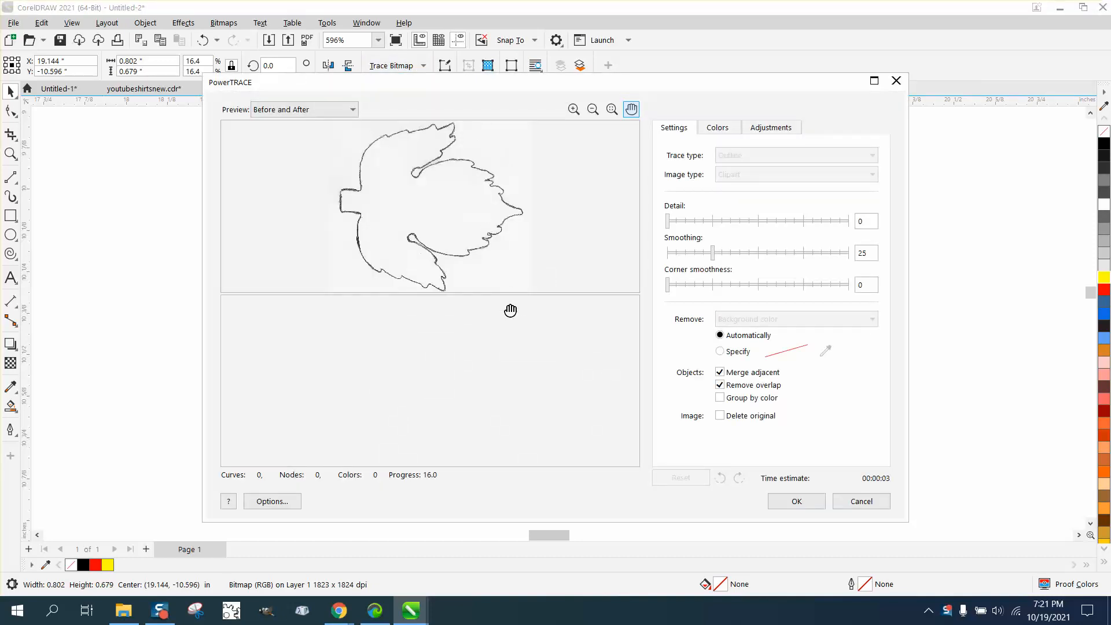
click(797, 502)
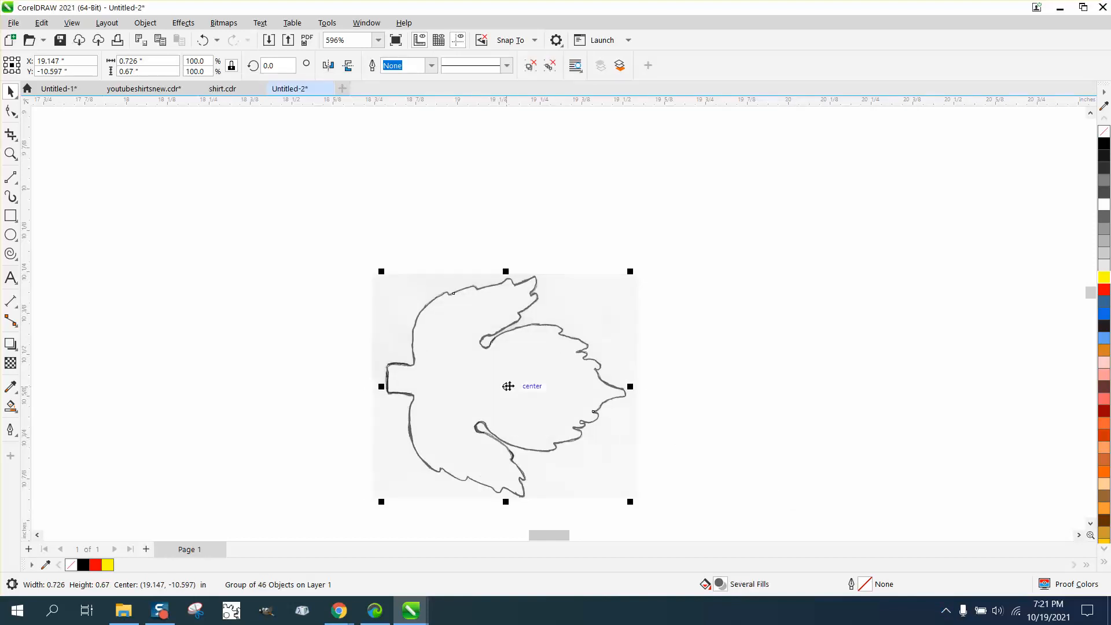
Move the traced group off the bitmap and place the two side by side
drag(509, 385, 810, 370)
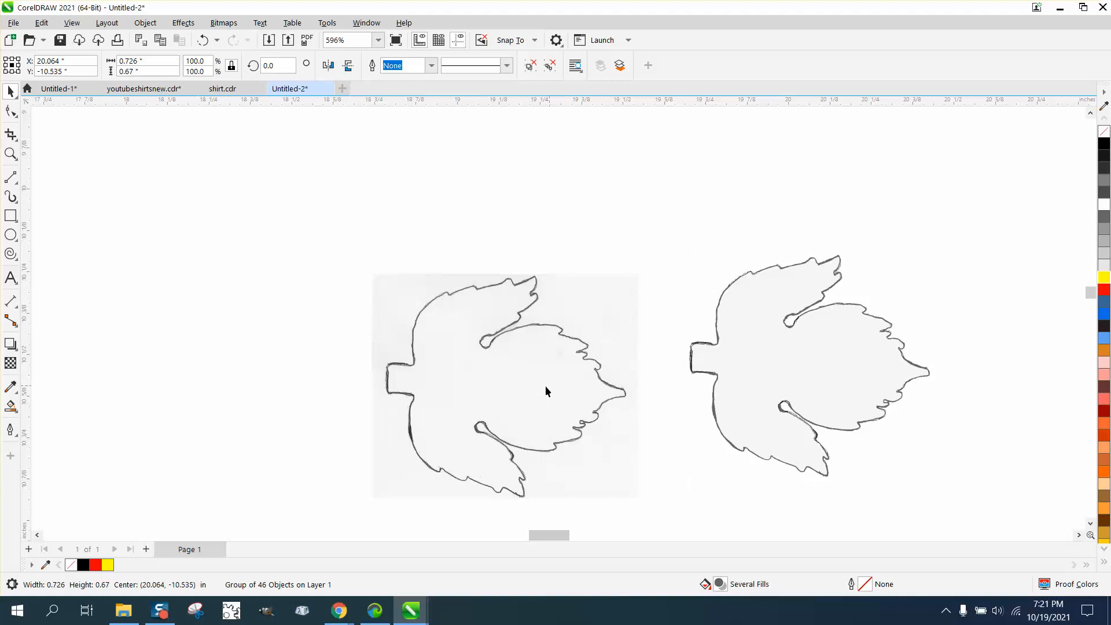
drag(545, 387, 355, 365)
mouse_move(759, 359)
mouse_down()
mouse_move(544, 348)
mouse_move(533, 330)
mouse_move(515, 341)
mouse_up()
scroll(672, 341, down, 3)
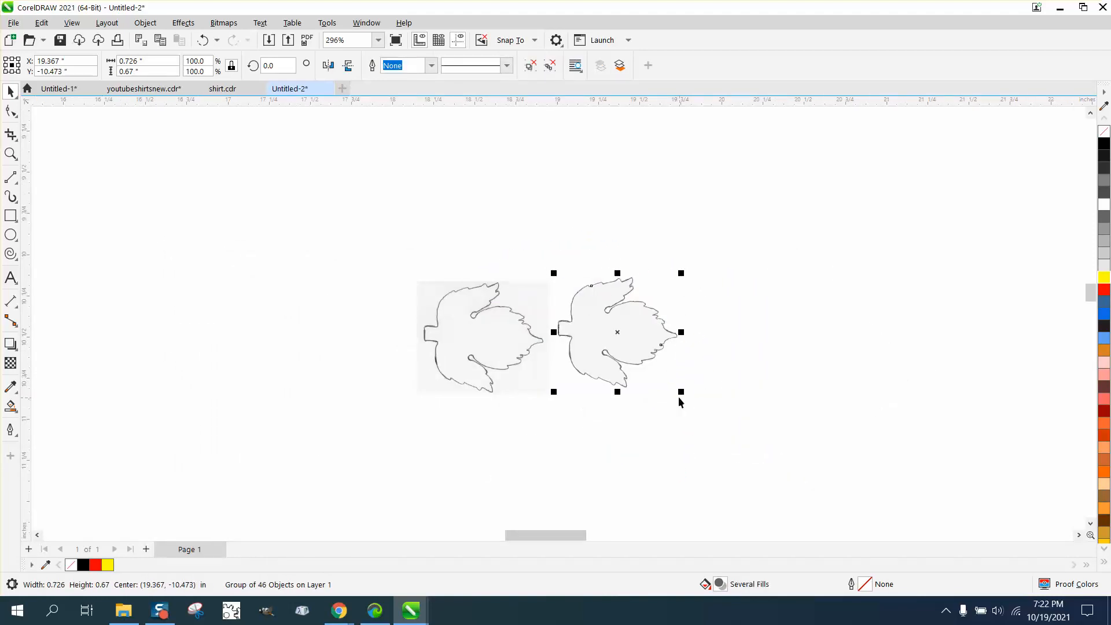
Enlarge the traced group to about 2.32 by 2.14 inches and move the bitmap well clear of it
drag(681, 392, 1007, 498)
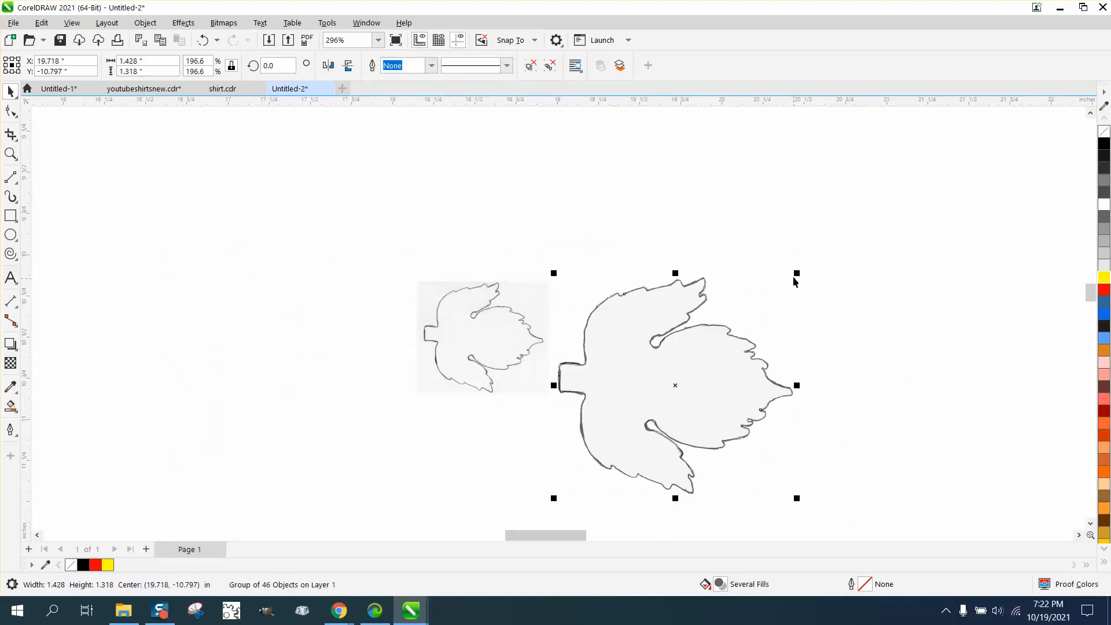
drag(737, 314, 743, 309)
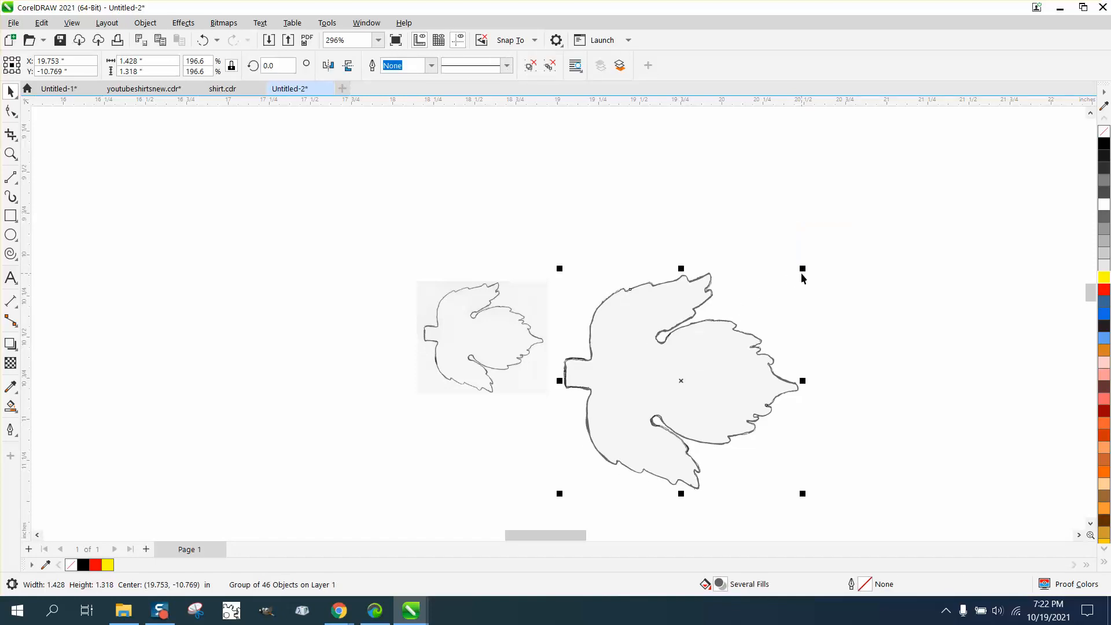
drag(805, 269, 950, 134)
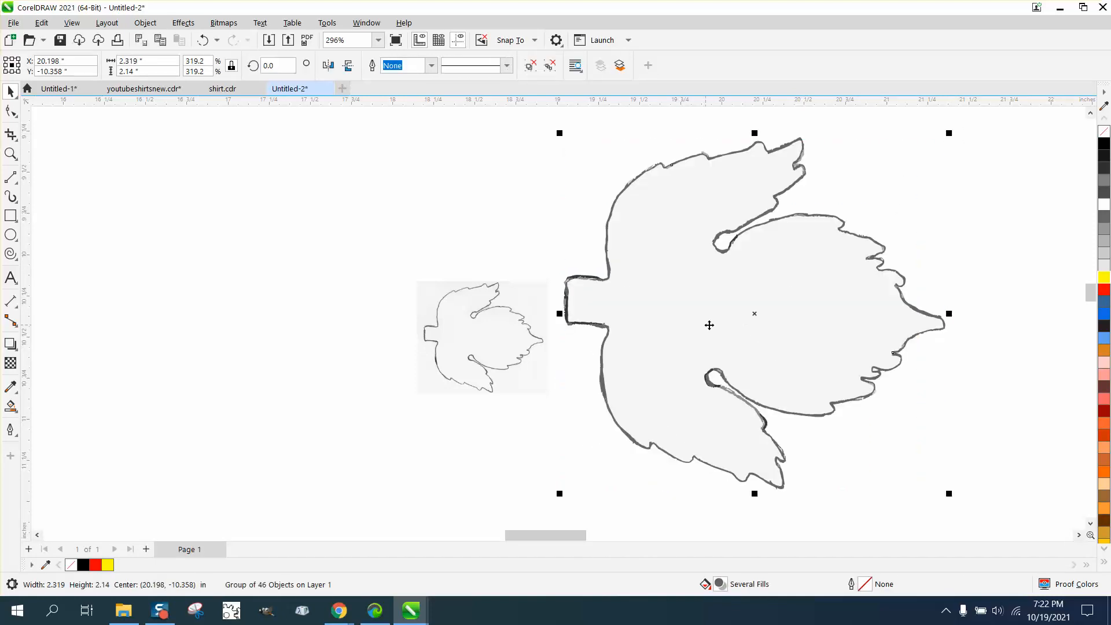
drag(512, 345, 360, 336)
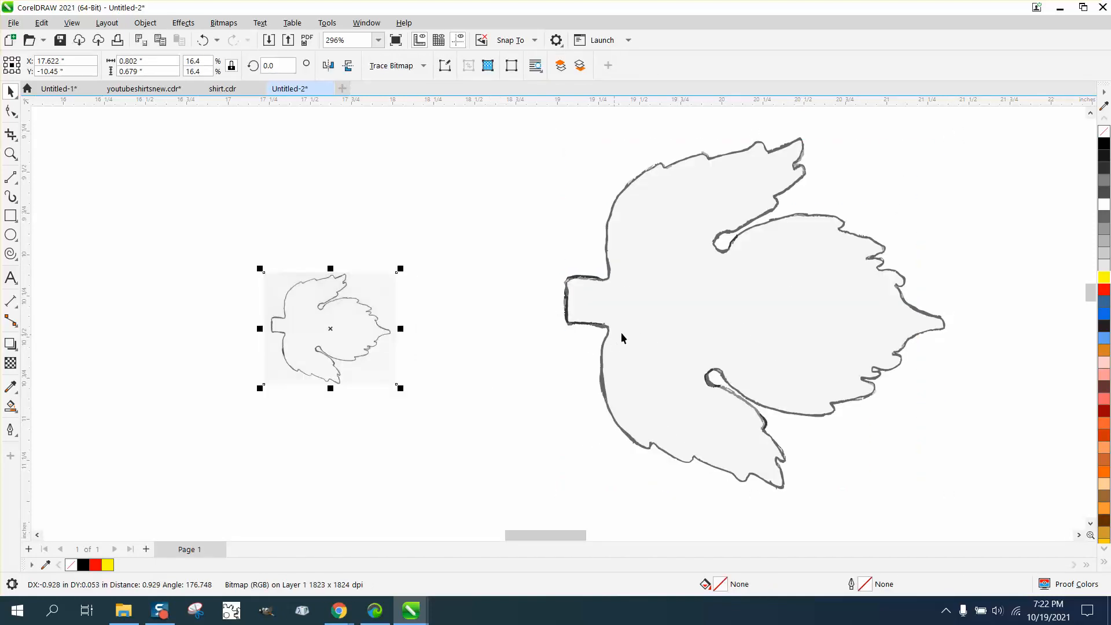
mouse_move(629, 331)
mouse_down()
mouse_move(607, 332)
mouse_move(625, 323)
mouse_move(595, 316)
mouse_up()
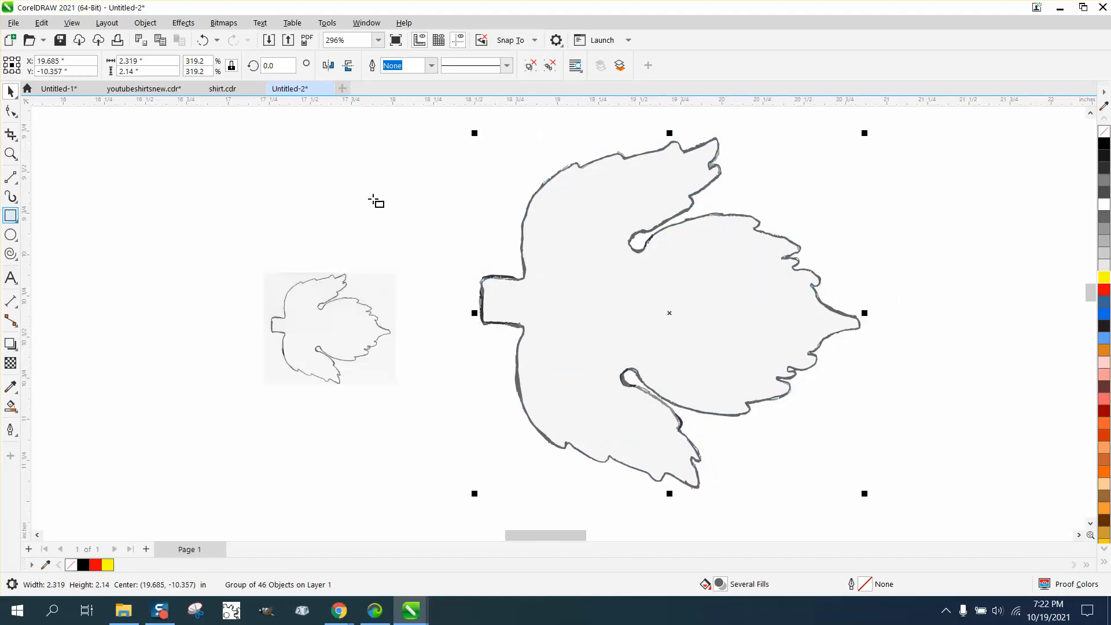
Try a yellow-filled rectangle of about 2.83 by 2.36 inches behind the traced leaf, and delete it
mouse_move(433, 125)
mouse_down()
mouse_move(521, 248)
mouse_move(899, 512)
mouse_up()
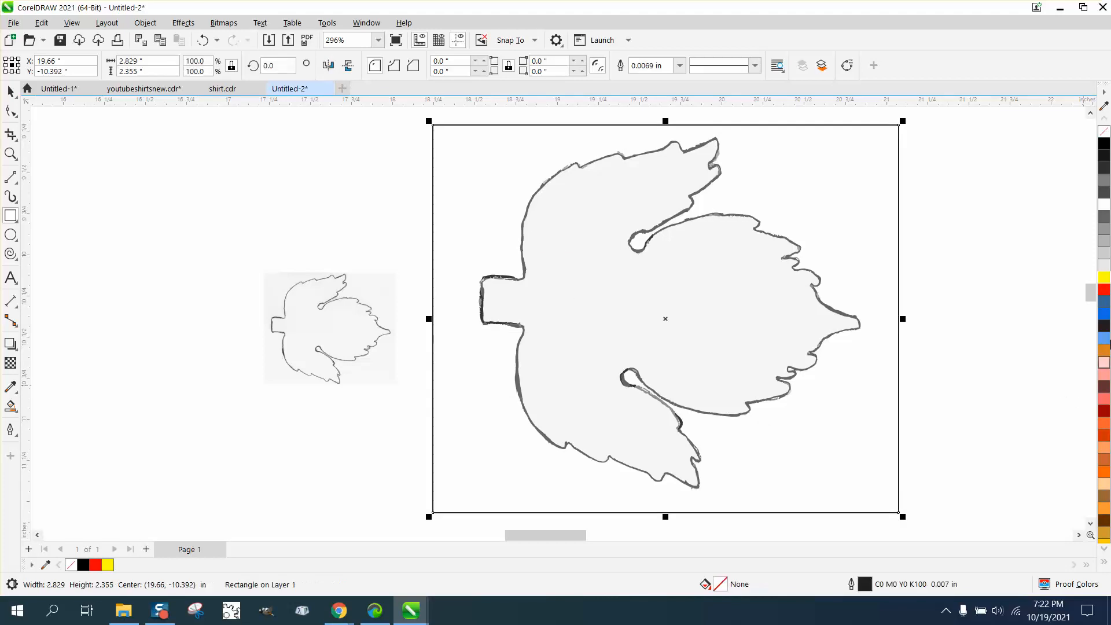
click(1105, 282)
key(shift+Page_Down)
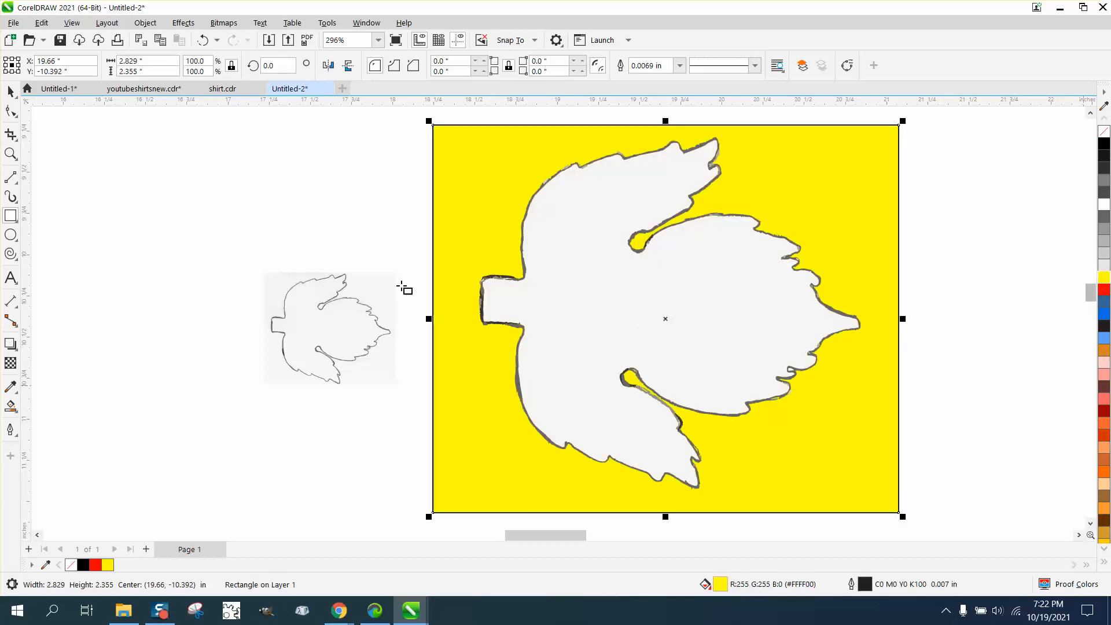
click(10, 91)
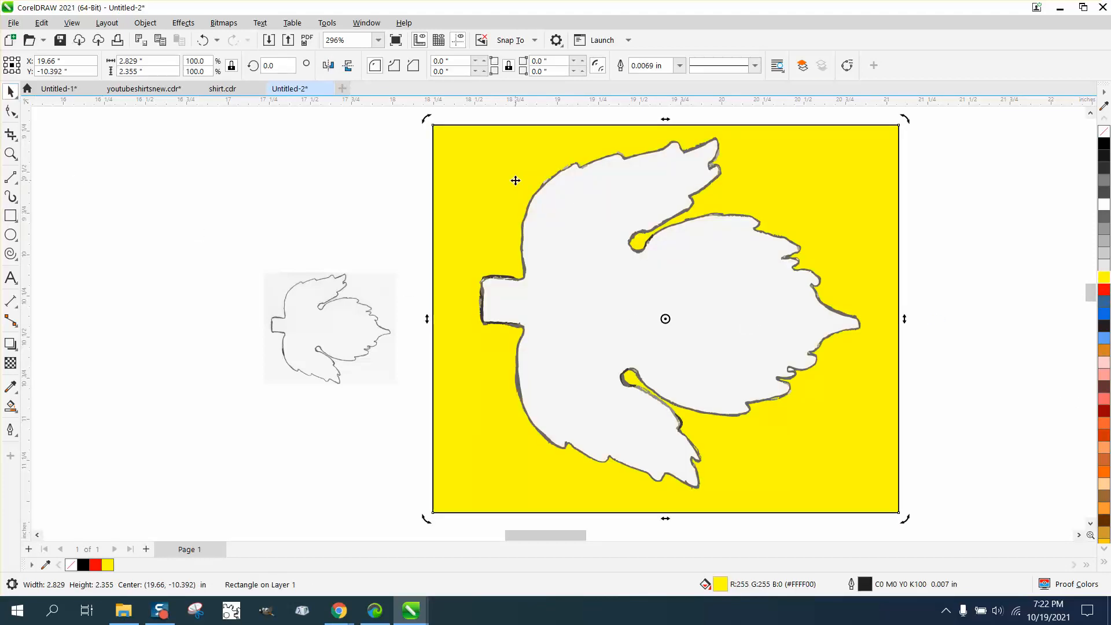
key(Delete)
Draw a rectangle about 2.81 by 2.43 inches around the traced leaf and Smart Fill the area outside the leaf with black
click(10, 215)
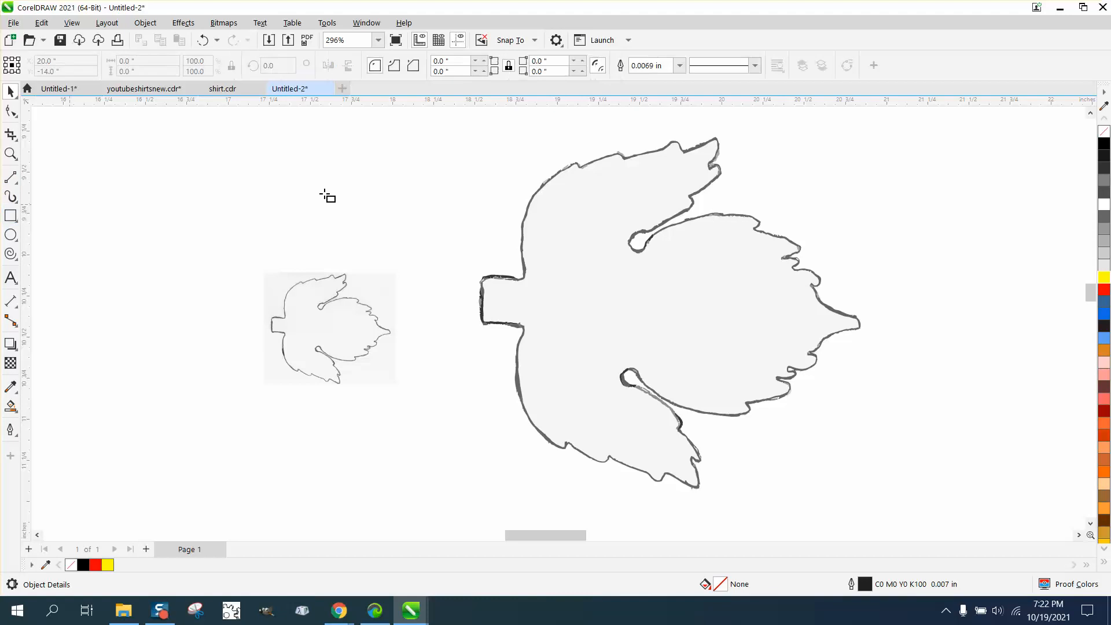
drag(441, 116, 901, 514)
click(12, 407)
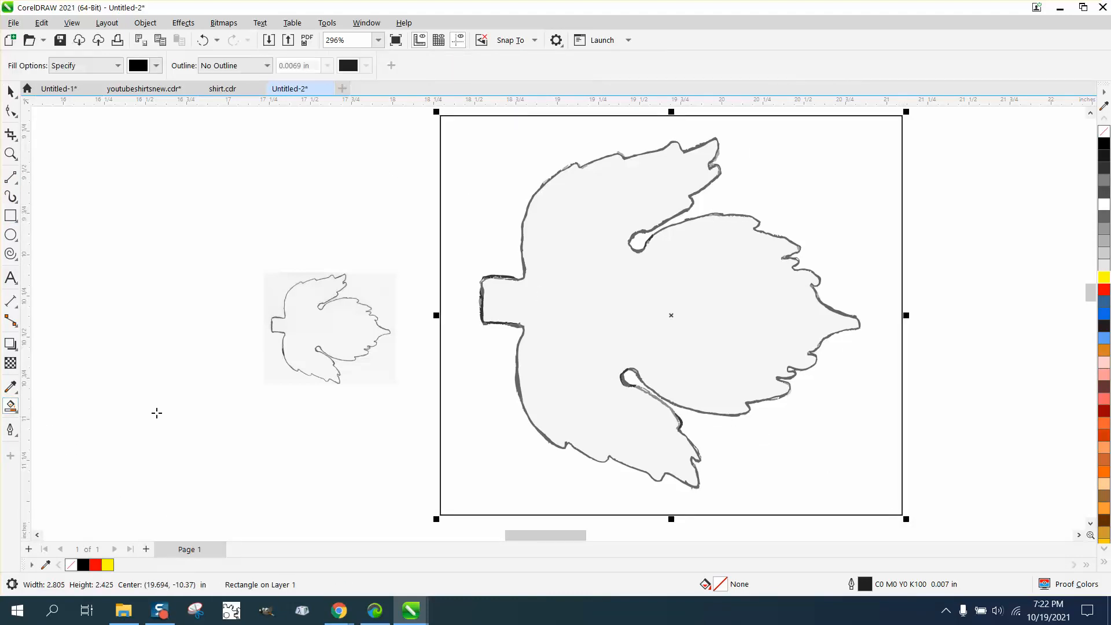
click(481, 382)
scroll(481, 385, down, 3)
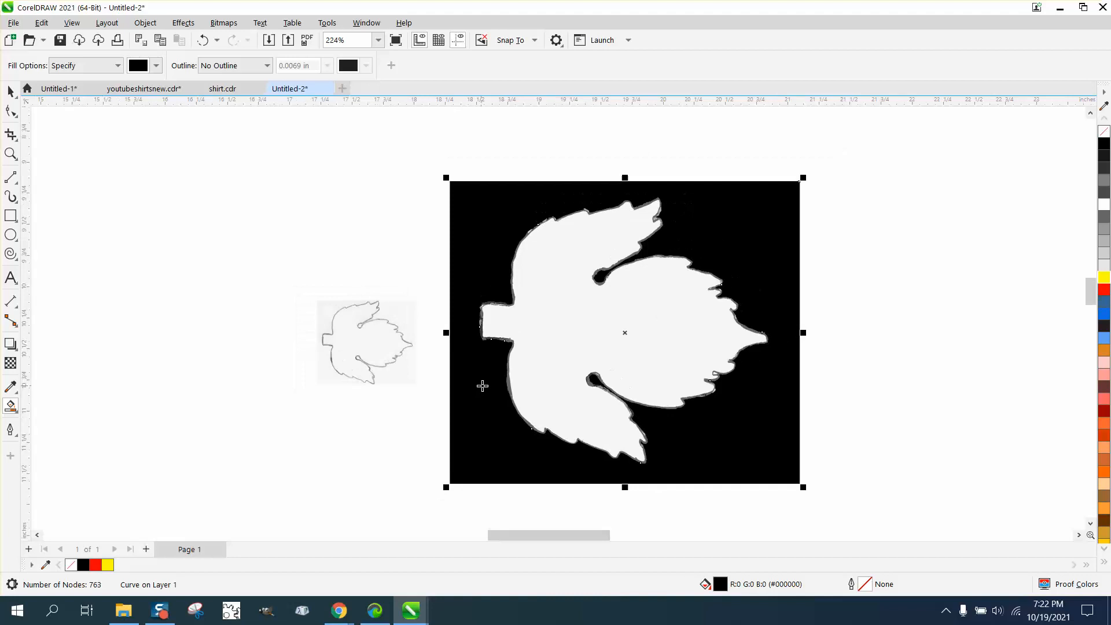
Move the black smart-filled shape clear of the trace and replace its fill with a red outline
click(12, 94)
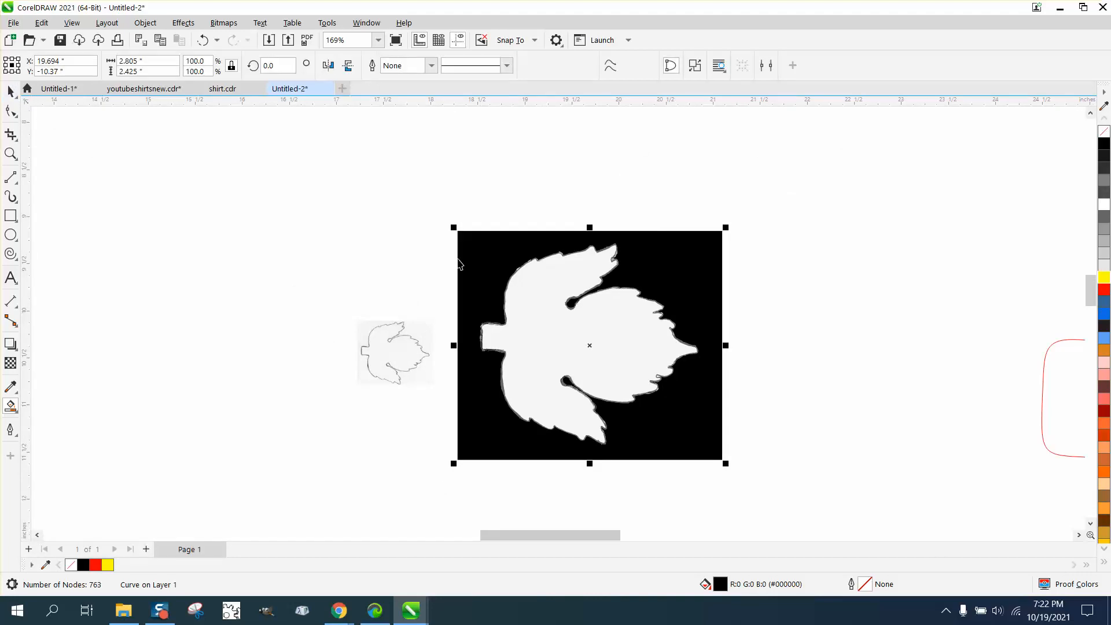
drag(478, 261, 778, 269)
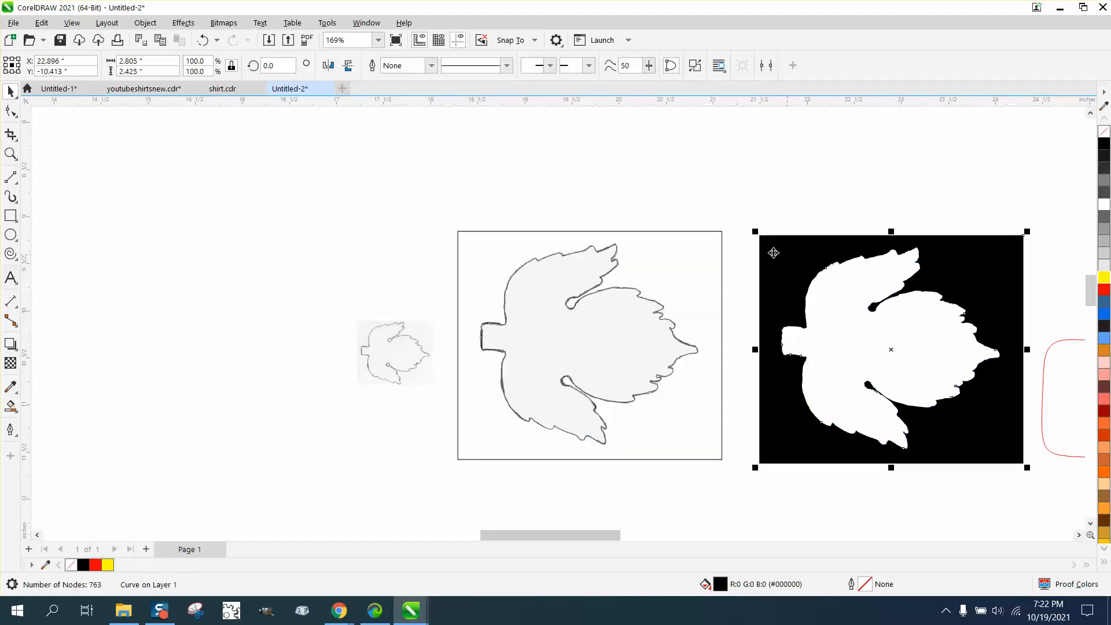
click(1102, 132)
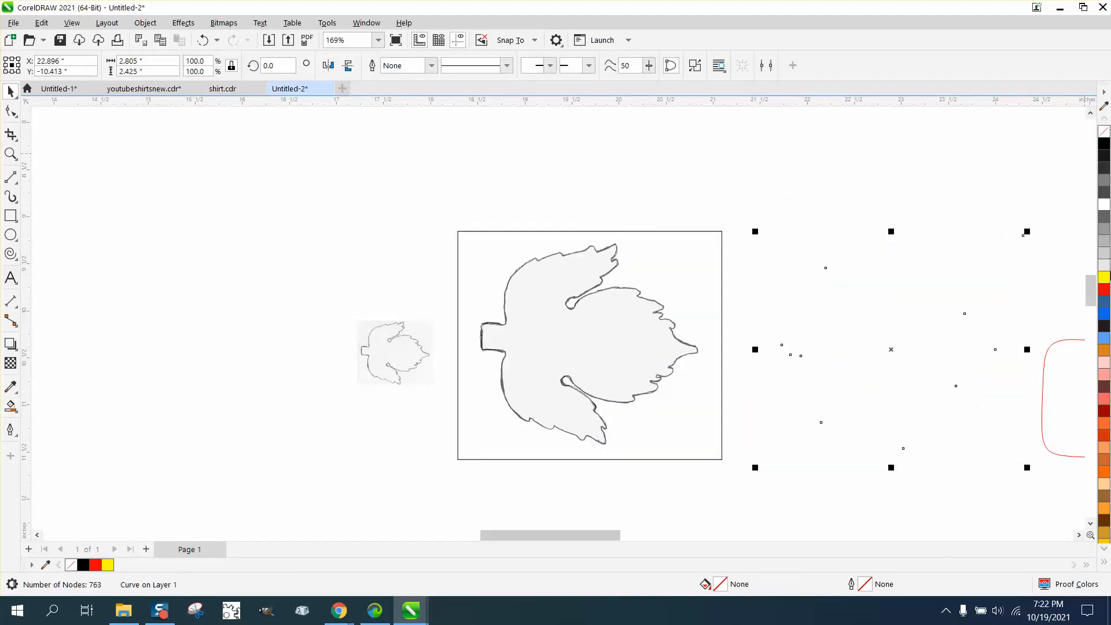
right_click(1106, 289)
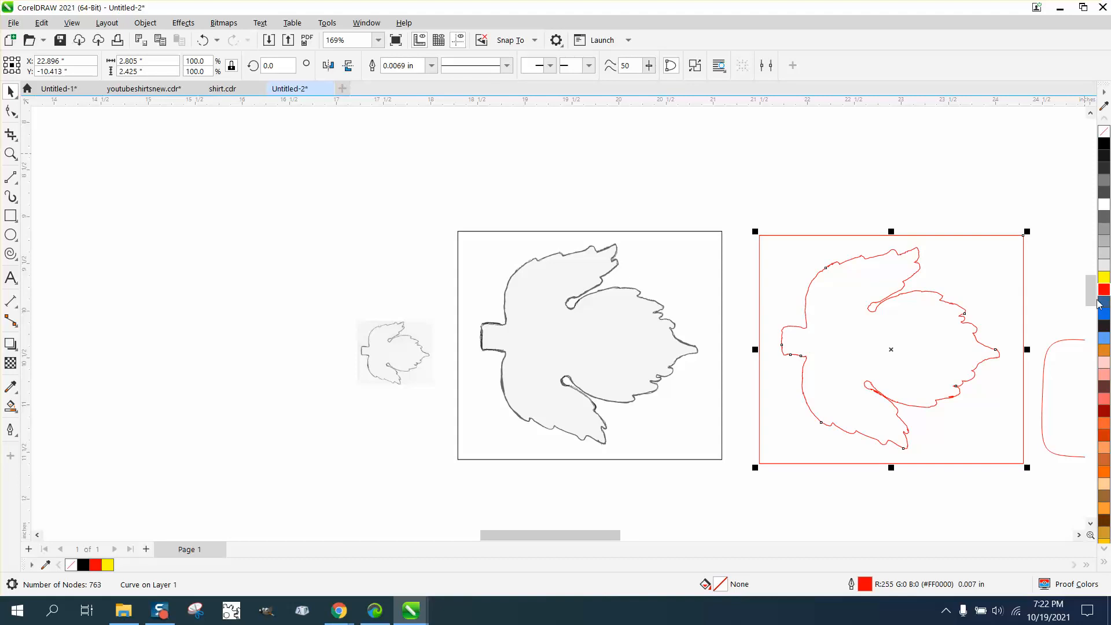
Set the red shape's outline width to Hairline
double_click(866, 585)
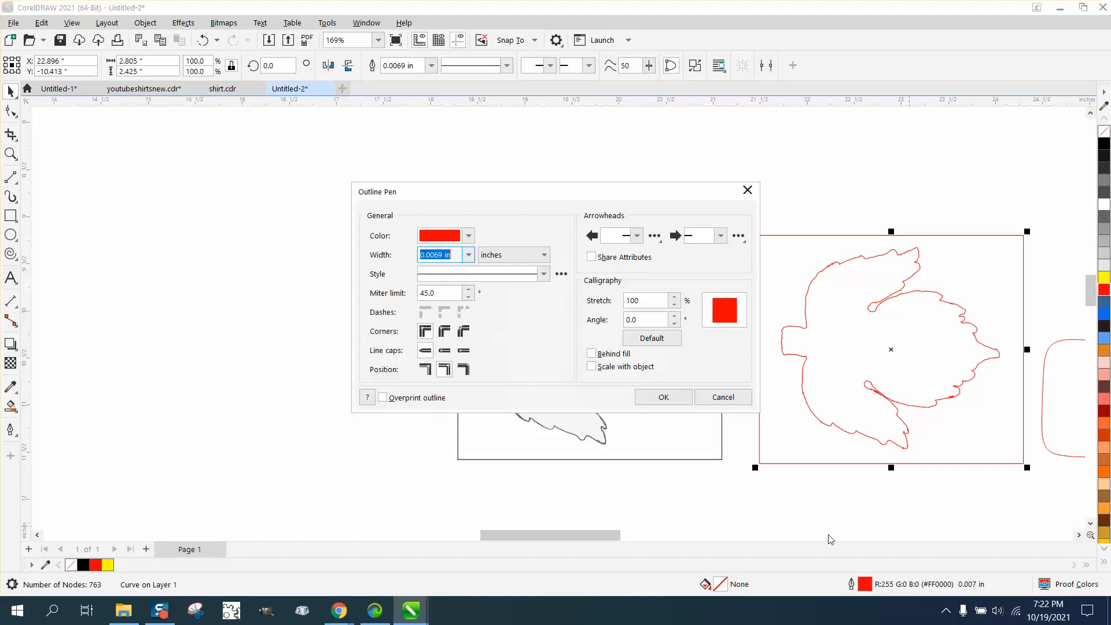
click(470, 256)
click(443, 277)
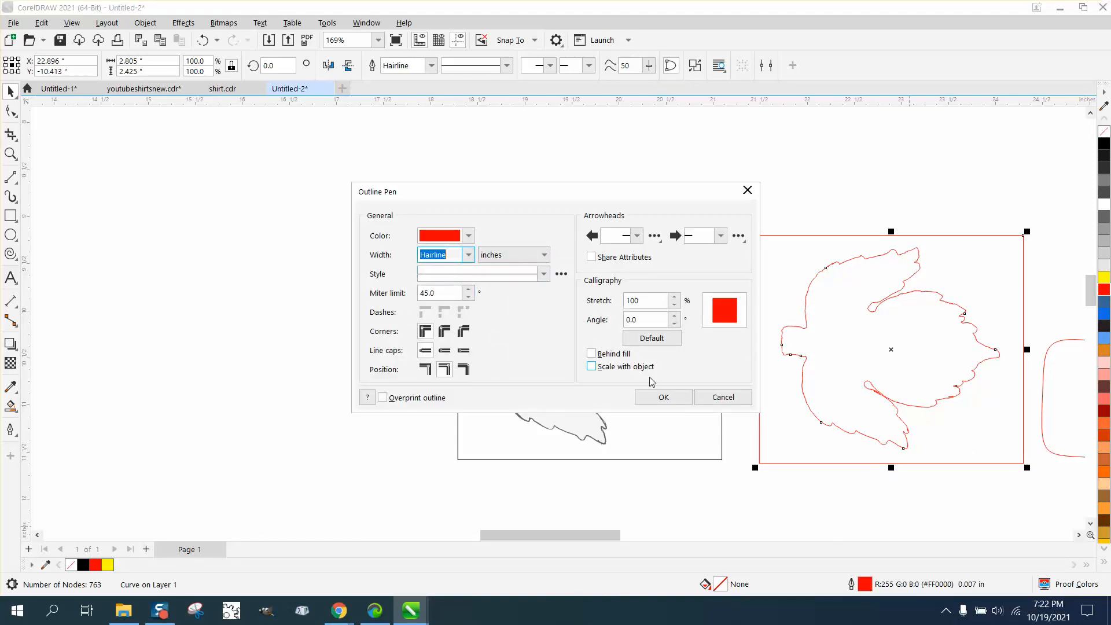
click(666, 397)
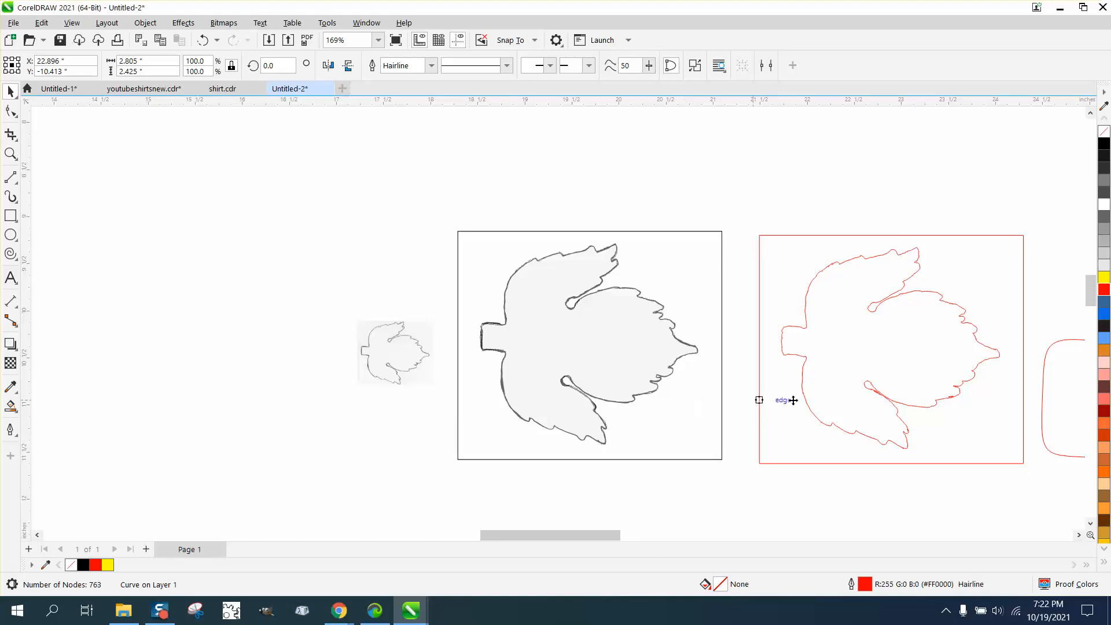
Inspect the red outline up close at the leaf's lower notch for rough or broken lines
click(11, 154)
drag(869, 376, 902, 412)
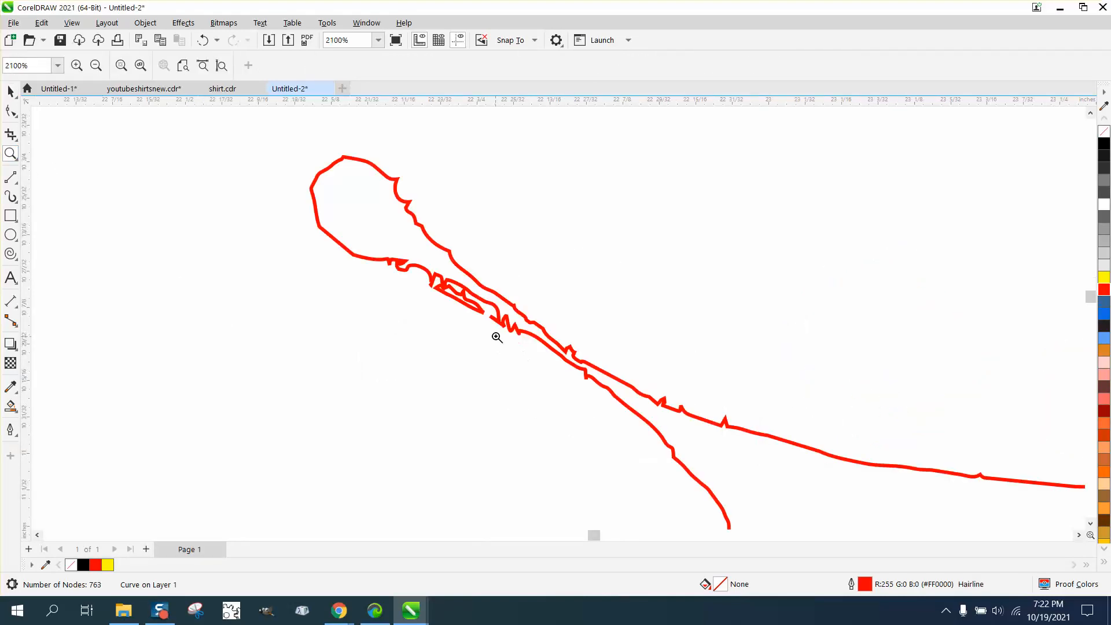
scroll(463, 330, down, 5)
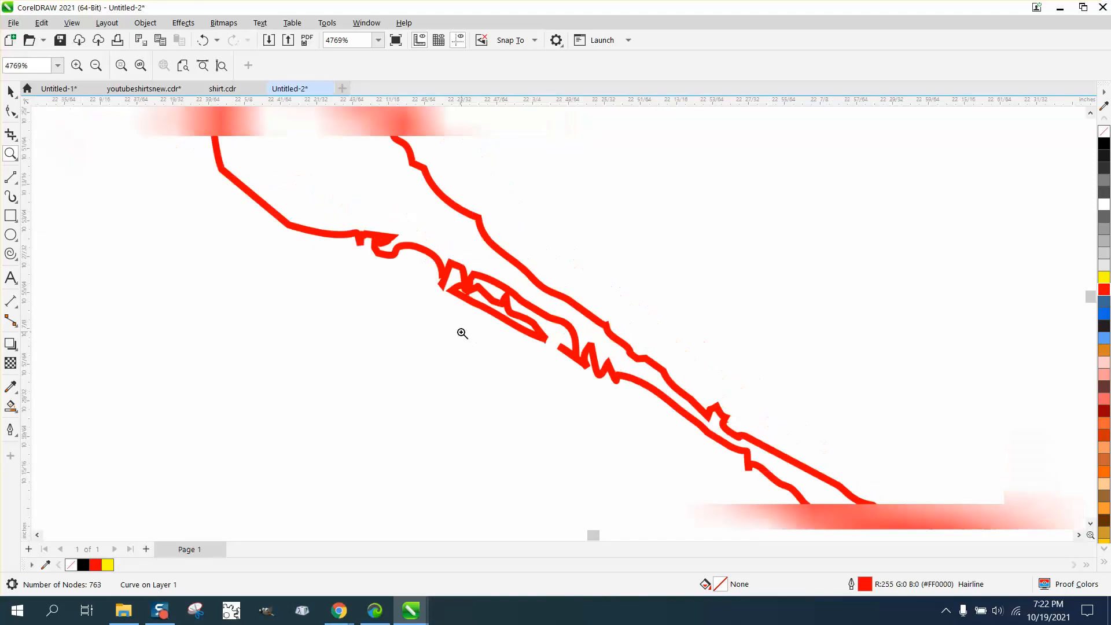
scroll(455, 331, down, 3)
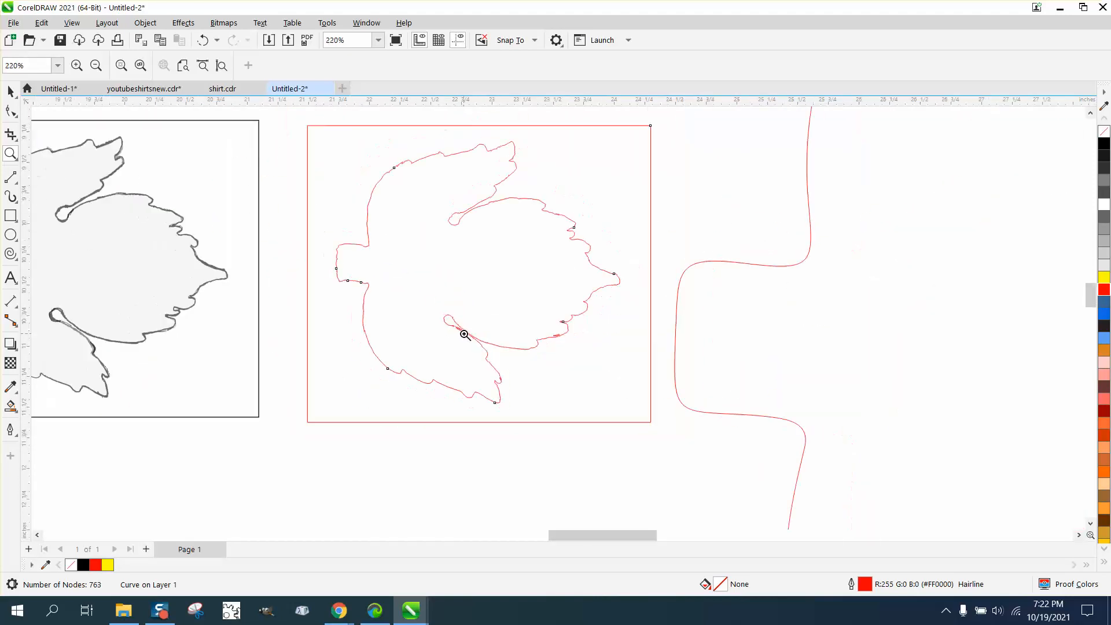
click(11, 91)
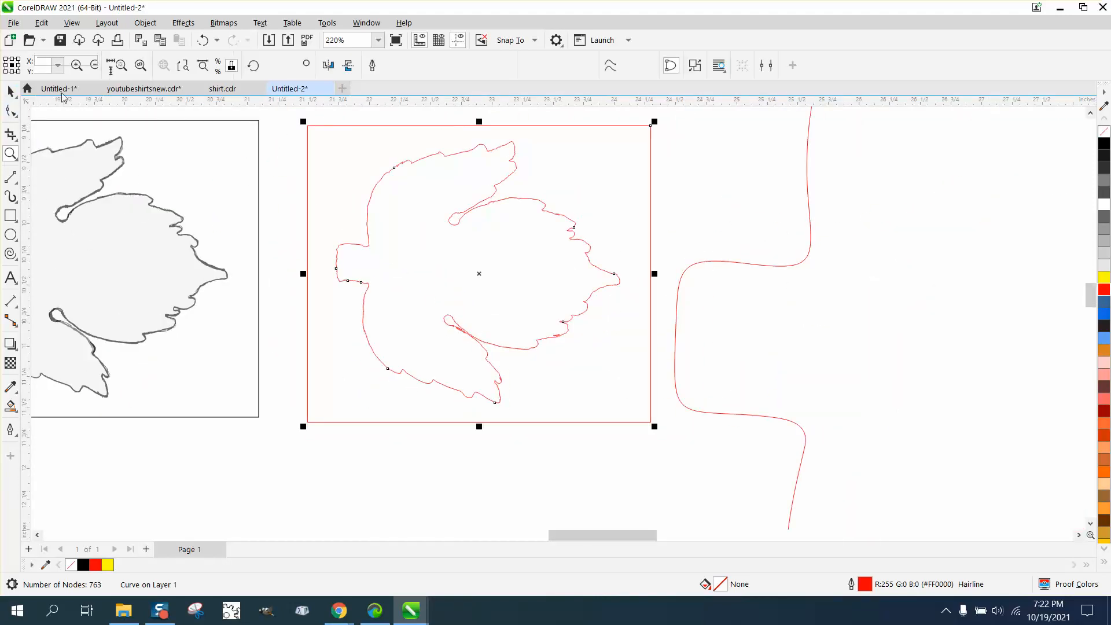
Break the red outline curve apart and delete the surrounding rectangle, keeping the leaf outline
click(145, 22)
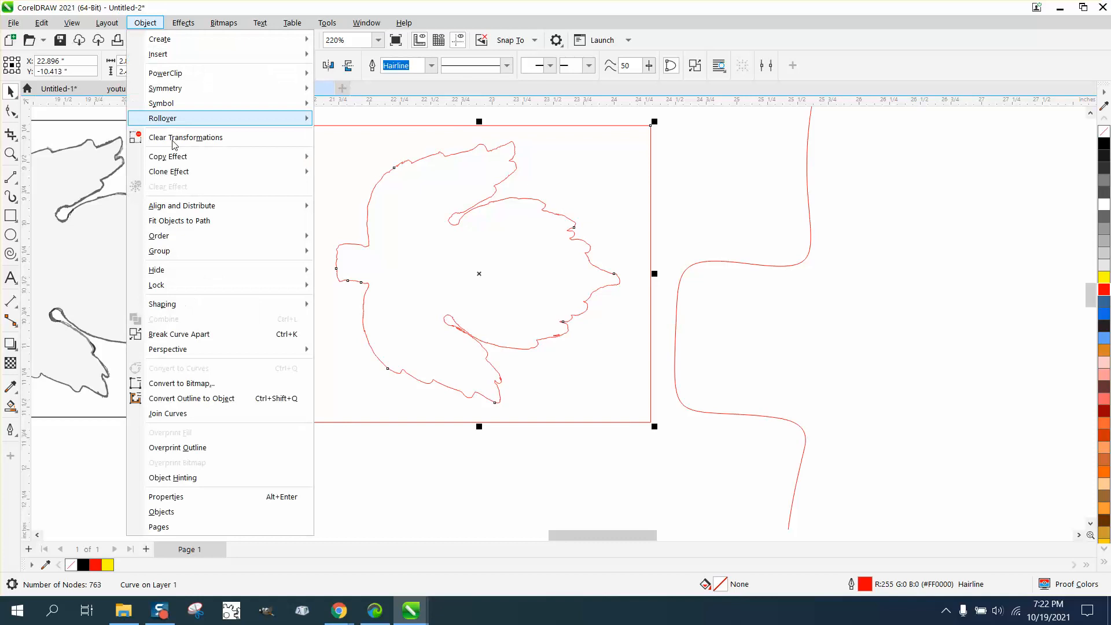
click(225, 334)
click(334, 433)
click(335, 422)
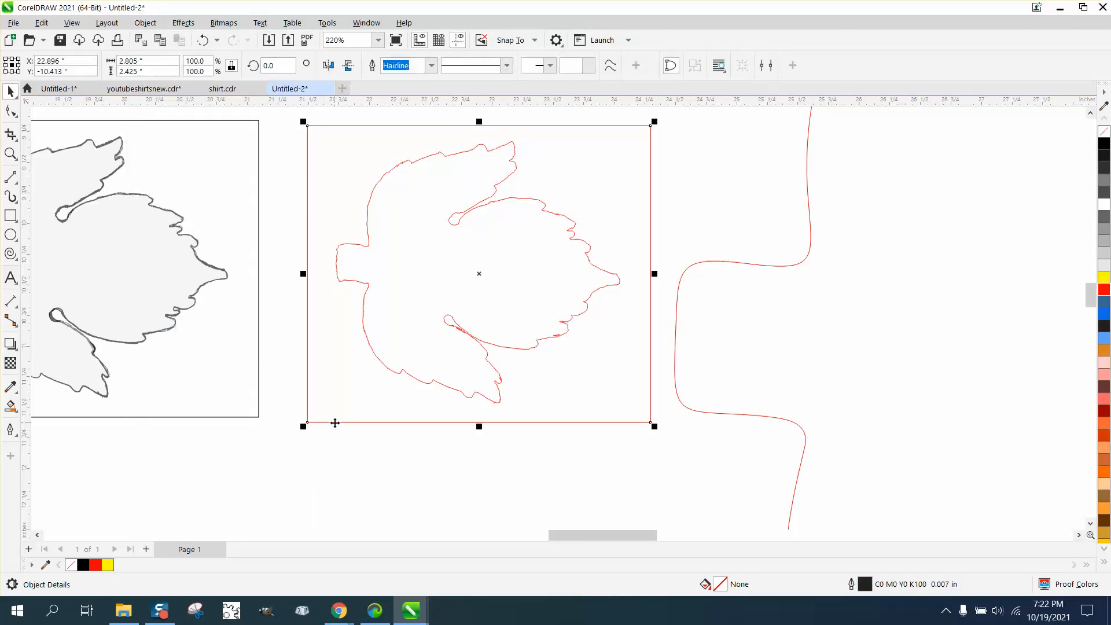
key(Delete)
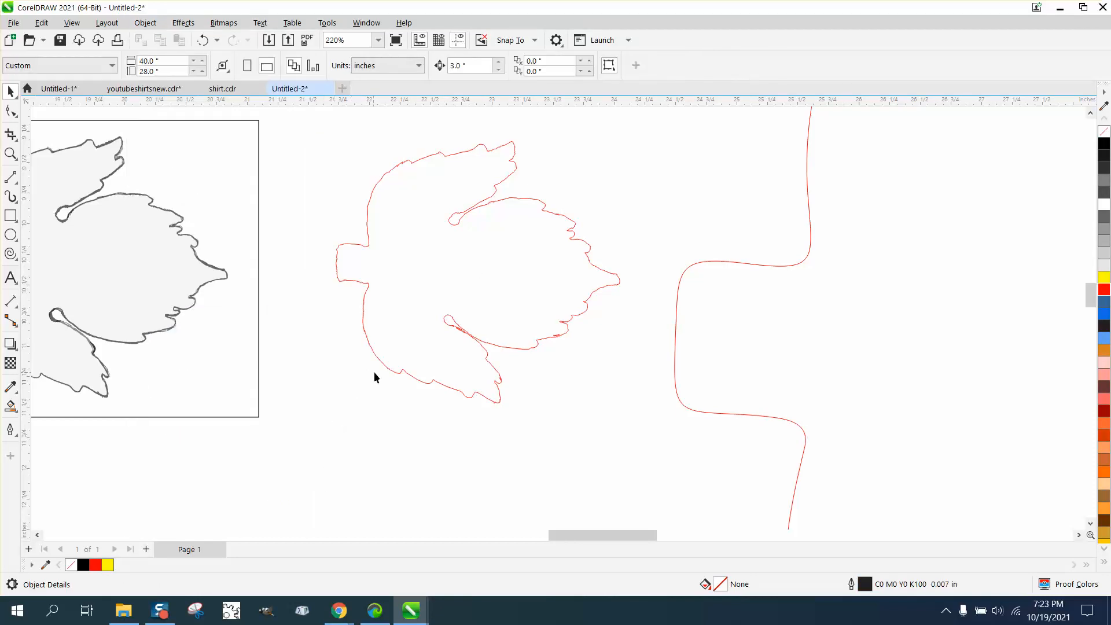
scroll(668, 320, down, 1)
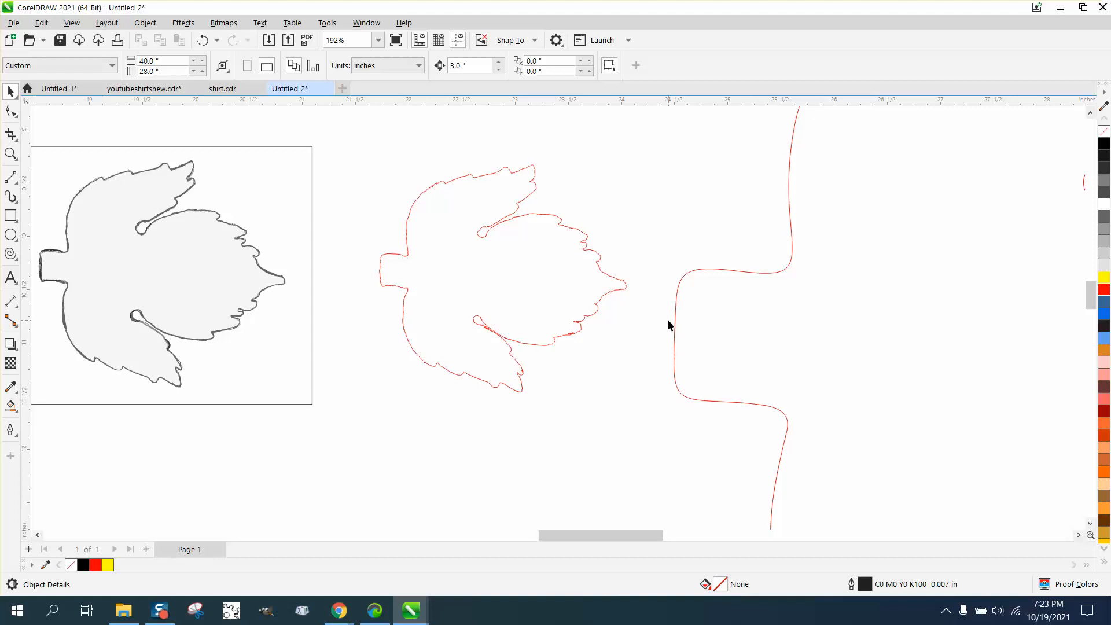
Examine the red leaf outline's nodes with the Shape tool to judge how many it has
click(16, 115)
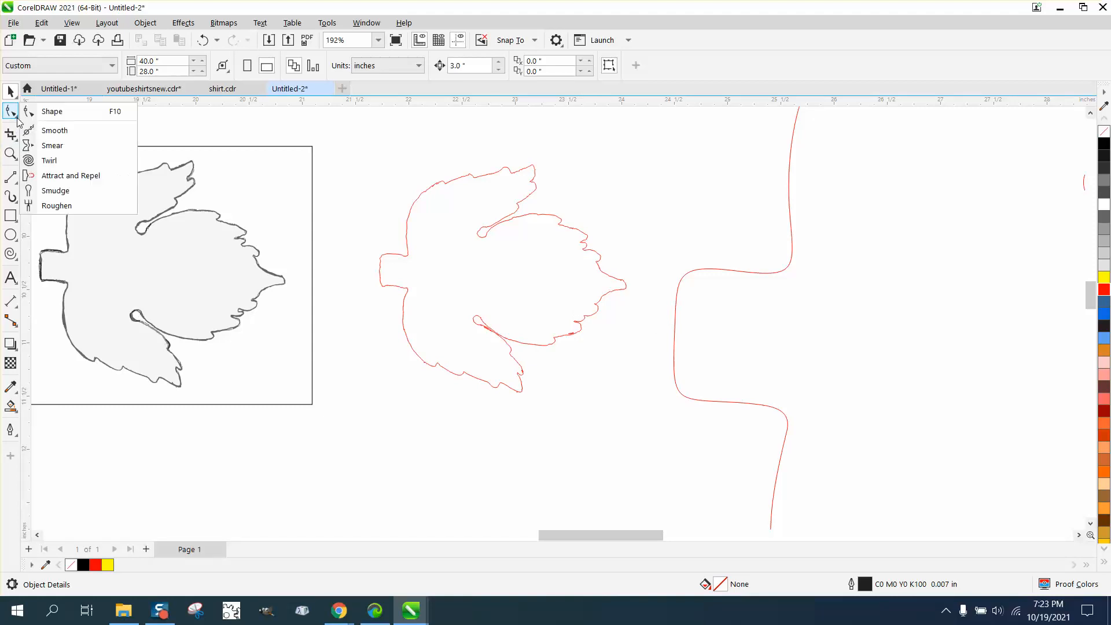
click(48, 131)
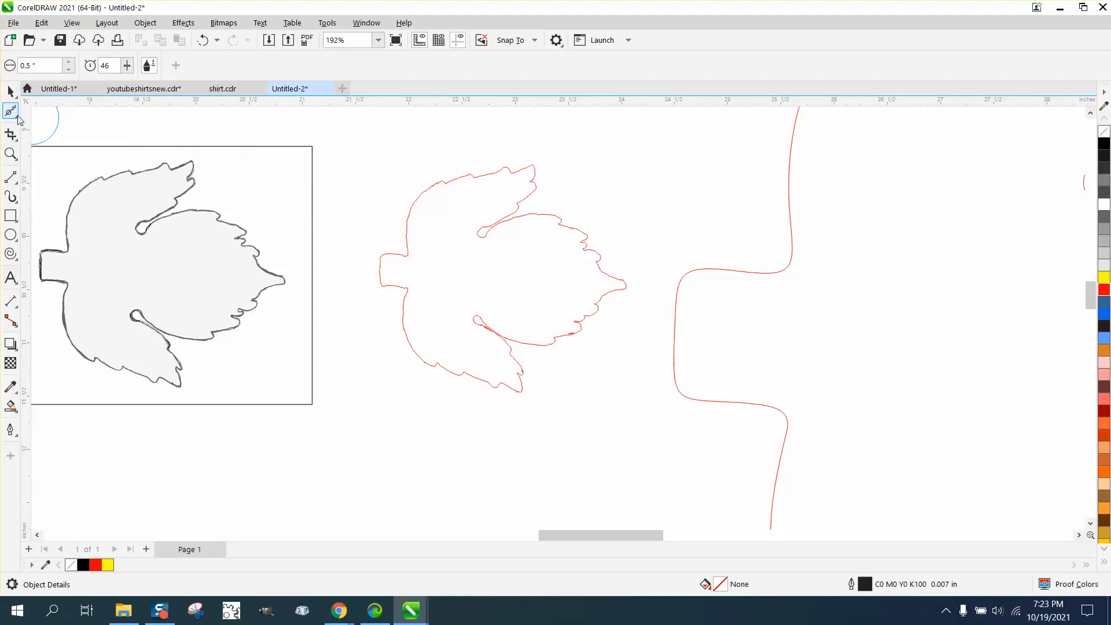
click(17, 120)
click(40, 110)
click(430, 187)
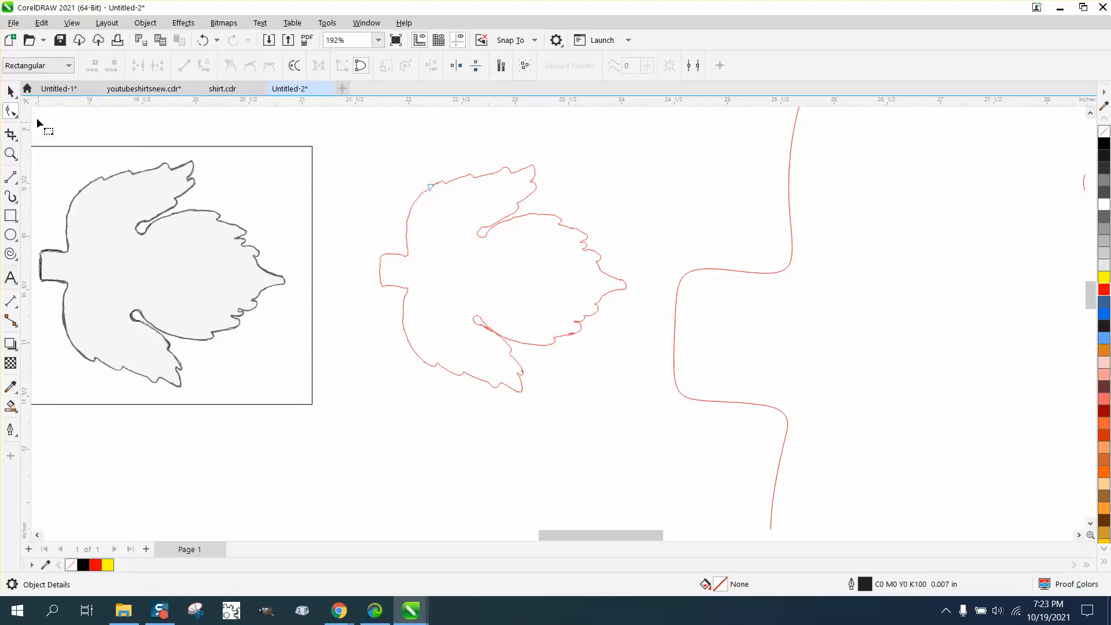
click(10, 93)
click(476, 252)
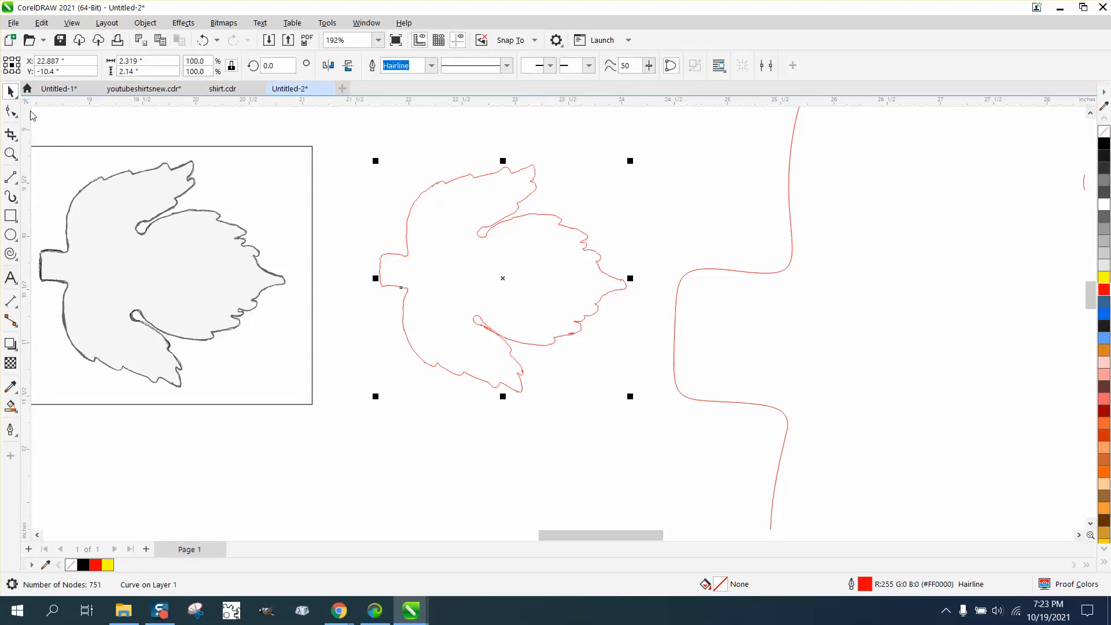
click(12, 111)
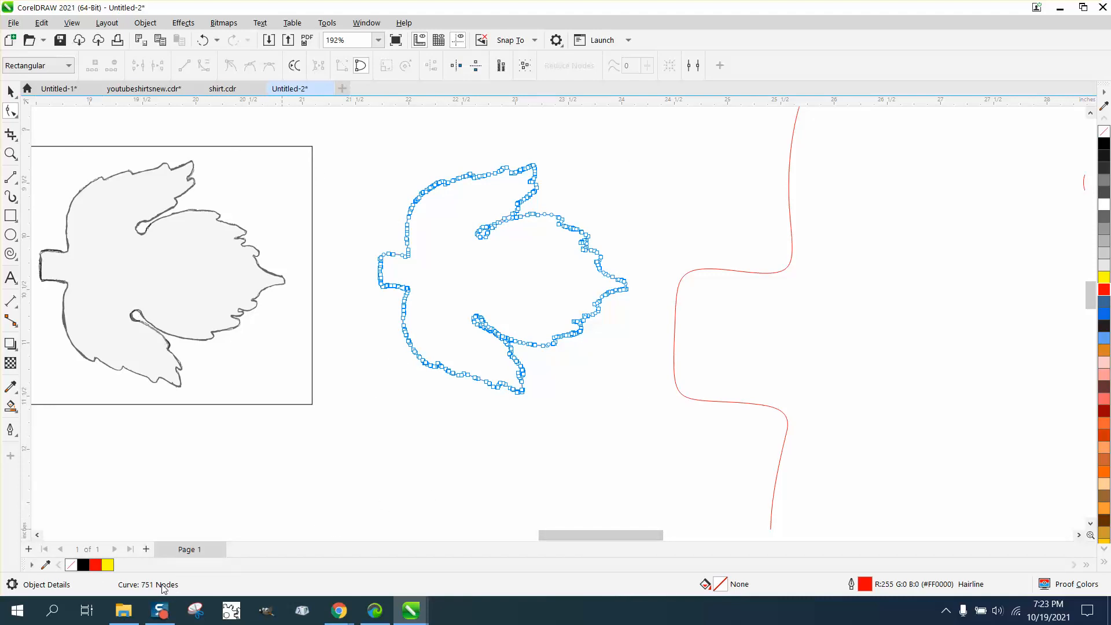
Smooth the jagged leaf outline from the stem around to its lower lobe with the Smooth tool's 0.5-inch brush
click(18, 118)
click(58, 129)
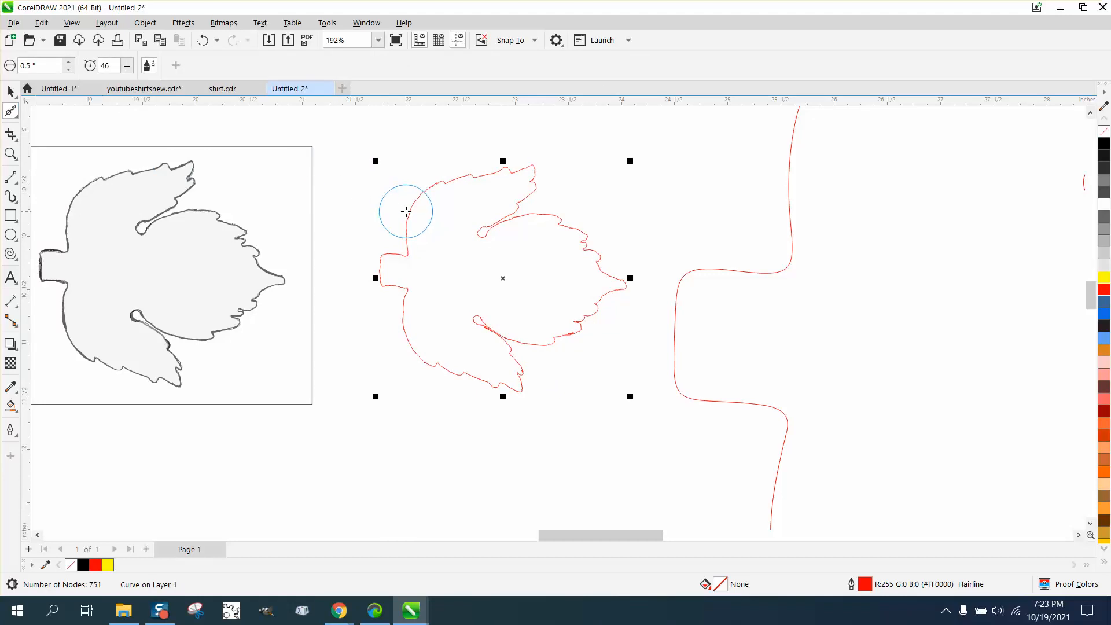
click(9, 154)
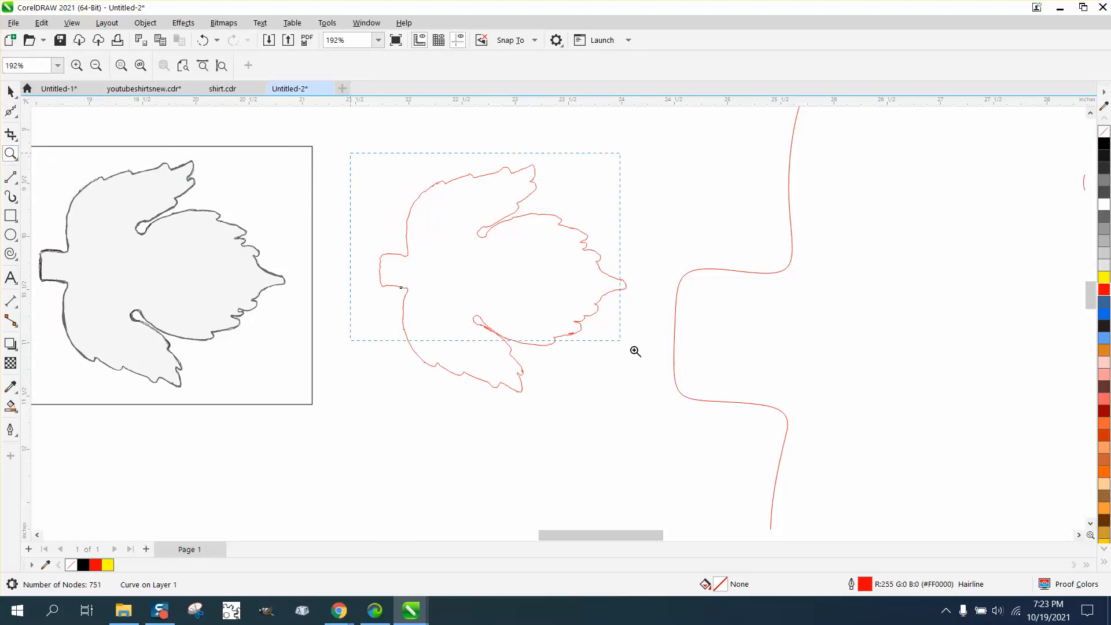
drag(634, 350, 742, 453)
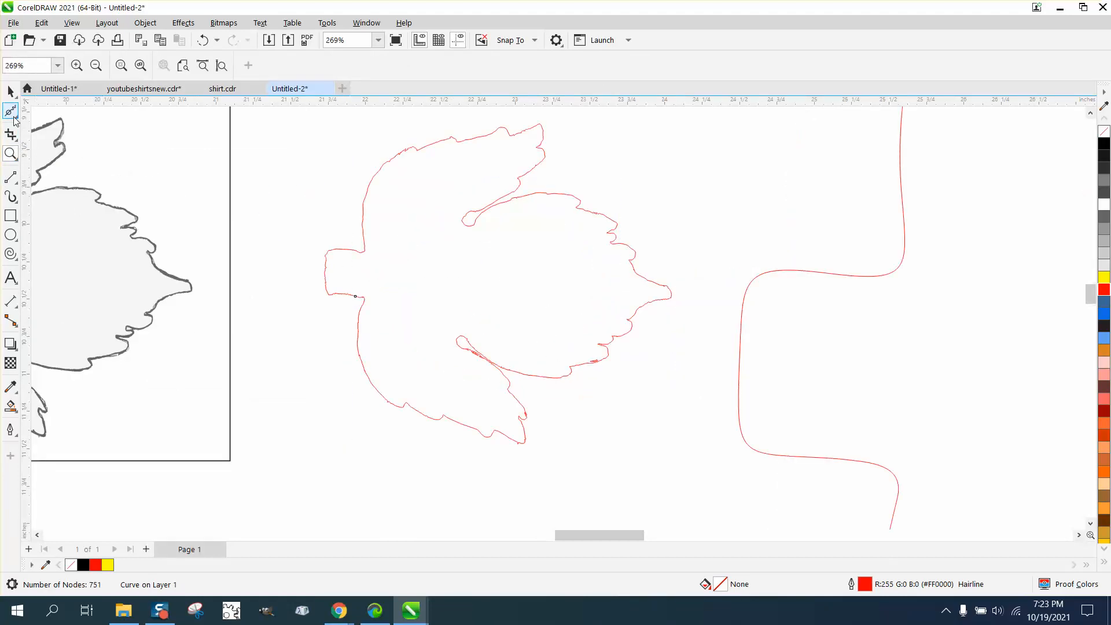
click(13, 114)
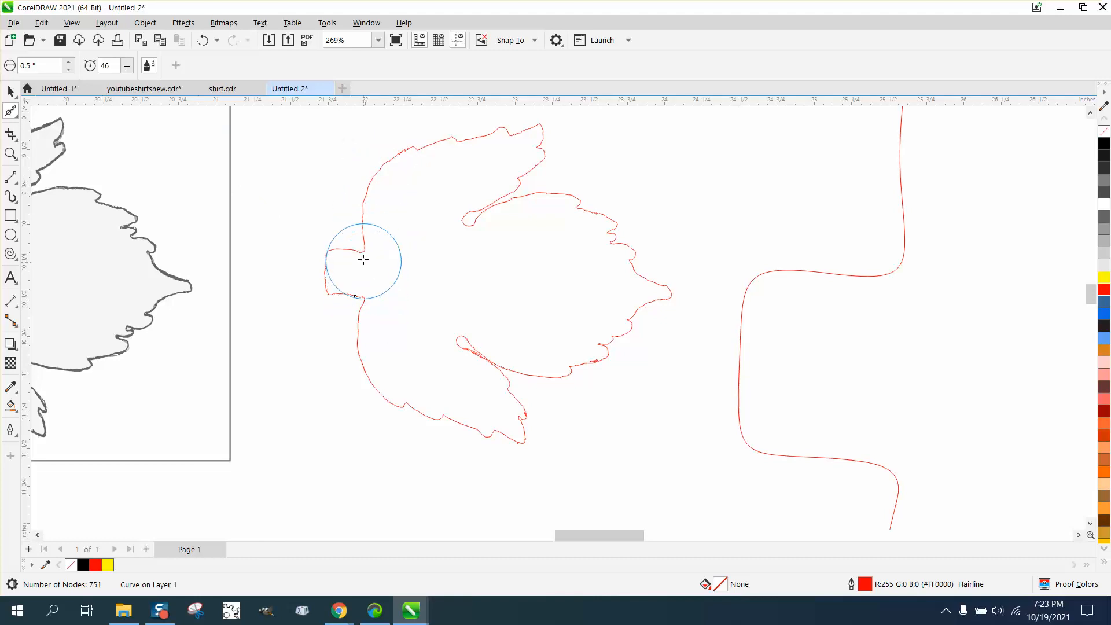
mouse_move(363, 249)
mouse_down()
mouse_move(360, 198)
mouse_move(388, 165)
mouse_move(423, 150)
mouse_move(396, 161)
mouse_move(407, 151)
mouse_move(534, 129)
mouse_move(528, 174)
mouse_move(453, 227)
mouse_move(499, 203)
mouse_move(555, 199)
mouse_move(609, 229)
mouse_move(659, 303)
mouse_move(673, 294)
mouse_move(623, 348)
mouse_move(618, 336)
mouse_move(602, 371)
mouse_move(599, 360)
mouse_move(534, 374)
mouse_move(601, 359)
mouse_move(565, 371)
mouse_move(593, 378)
mouse_move(604, 361)
mouse_move(561, 374)
mouse_up()
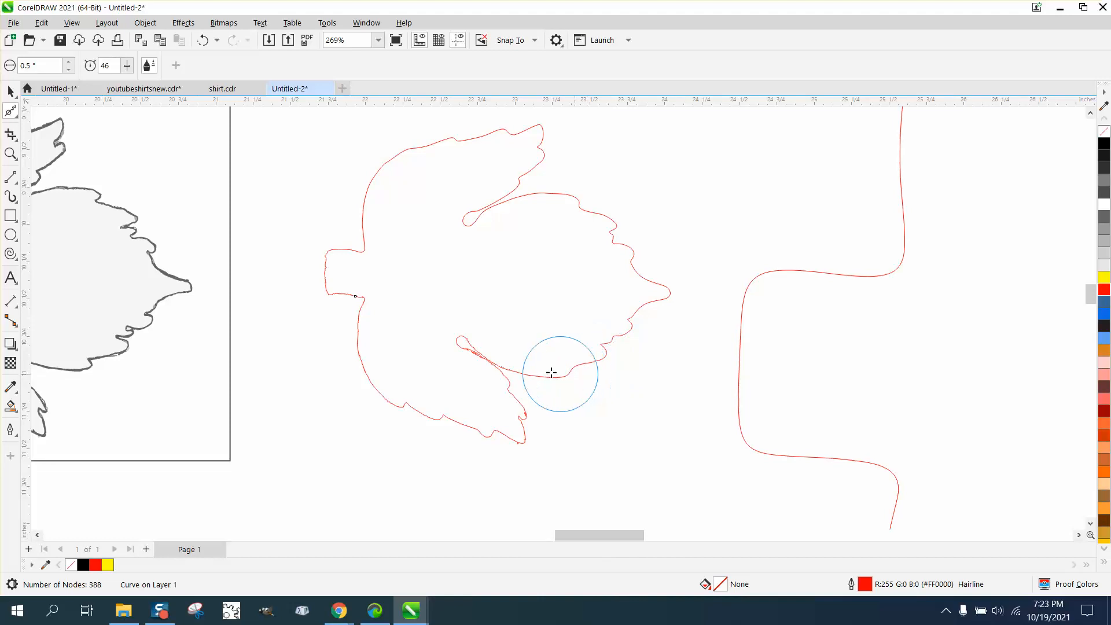
Smooth the ragged lower notch and the remaining rough parts of the leaf outline with the 0.5-inch Smooth brush
click(11, 154)
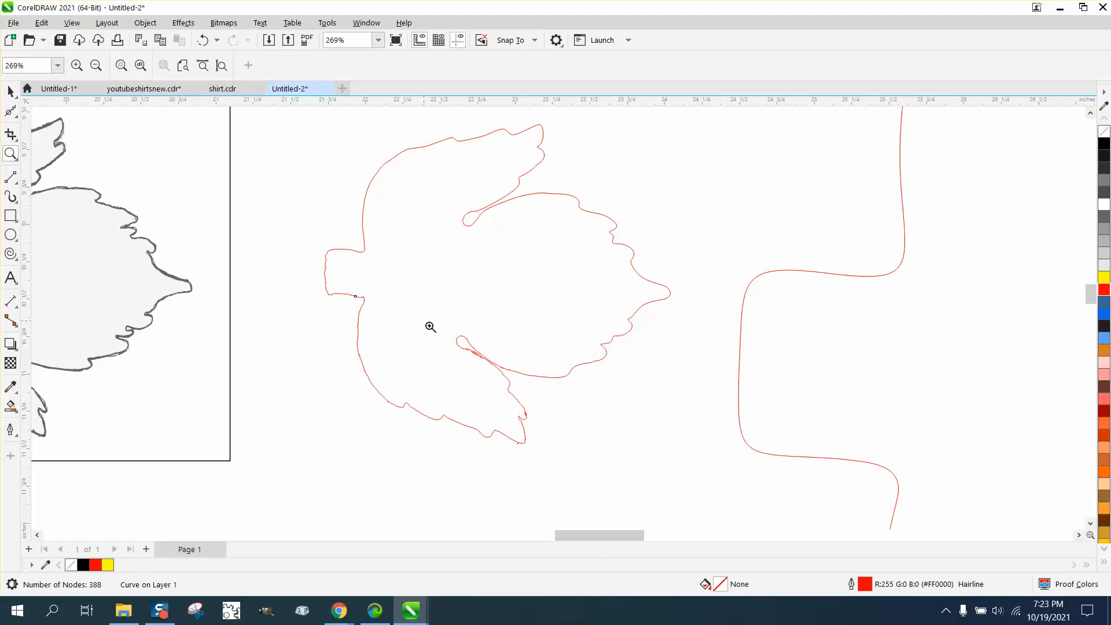
drag(431, 327, 585, 400)
click(11, 112)
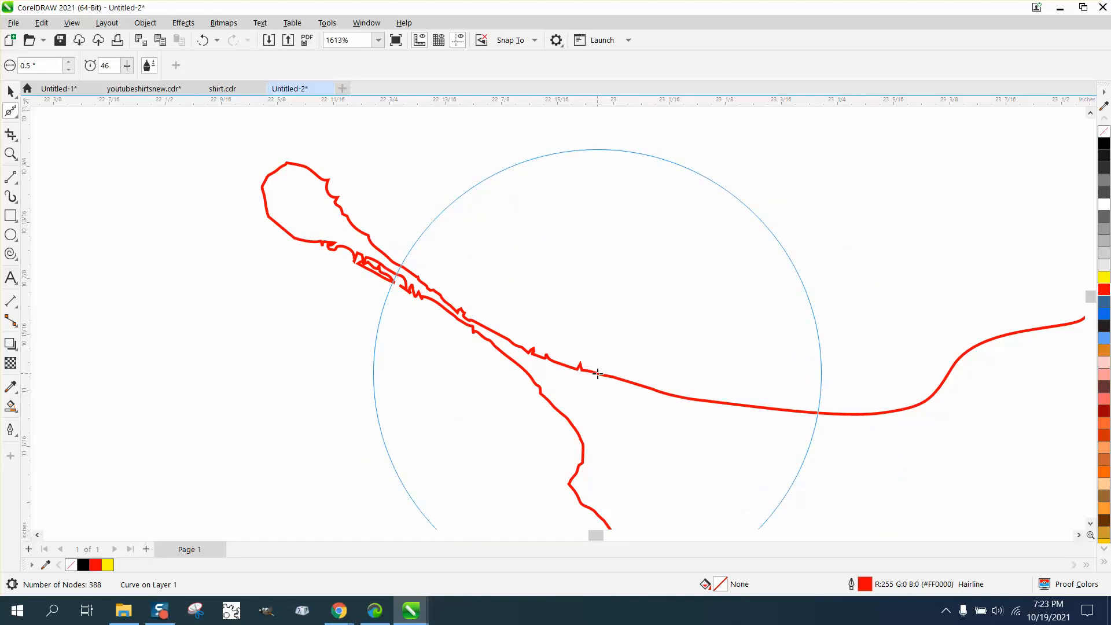
mouse_move(598, 374)
mouse_down()
mouse_move(577, 365)
mouse_move(599, 373)
mouse_move(384, 280)
mouse_move(433, 300)
mouse_move(440, 292)
mouse_move(326, 239)
mouse_move(458, 322)
mouse_move(533, 401)
mouse_move(530, 427)
mouse_move(430, 371)
mouse_move(409, 336)
mouse_move(507, 462)
mouse_move(511, 449)
mouse_move(525, 464)
mouse_move(529, 486)
mouse_move(508, 526)
mouse_move(298, 478)
mouse_move(195, 414)
mouse_move(191, 426)
mouse_move(219, 444)
mouse_move(138, 331)
mouse_move(132, 266)
mouse_move(98, 190)
mouse_move(175, 223)
mouse_move(159, 206)
mouse_move(179, 168)
mouse_up()
scroll(410, 337, down, 2)
scroll(436, 354, down, 1)
scroll(262, 237, down, 2)
scroll(498, 430, down, 1)
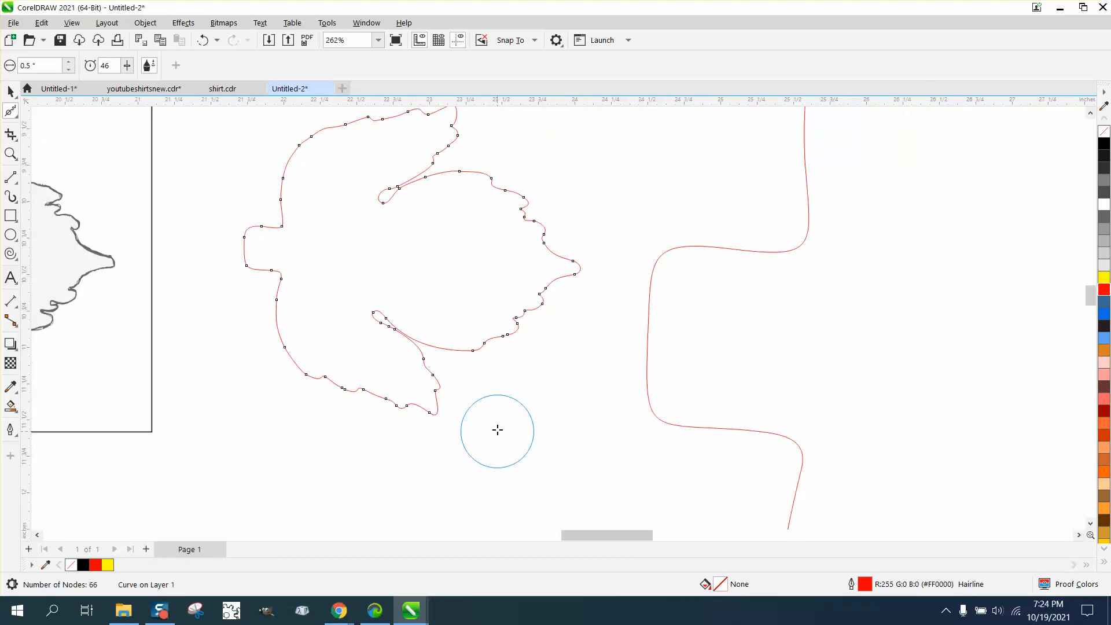
scroll(498, 430, down, 1)
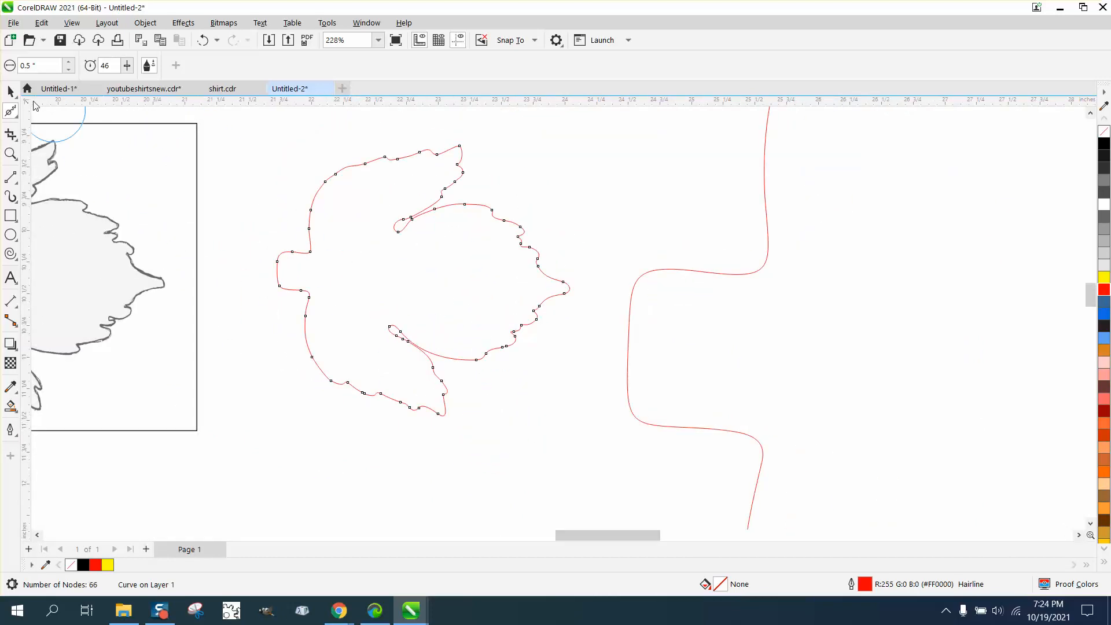
Widen the neck of the leaf's upper notch by moving its lower-side node slightly down with the Shape tool
click(10, 91)
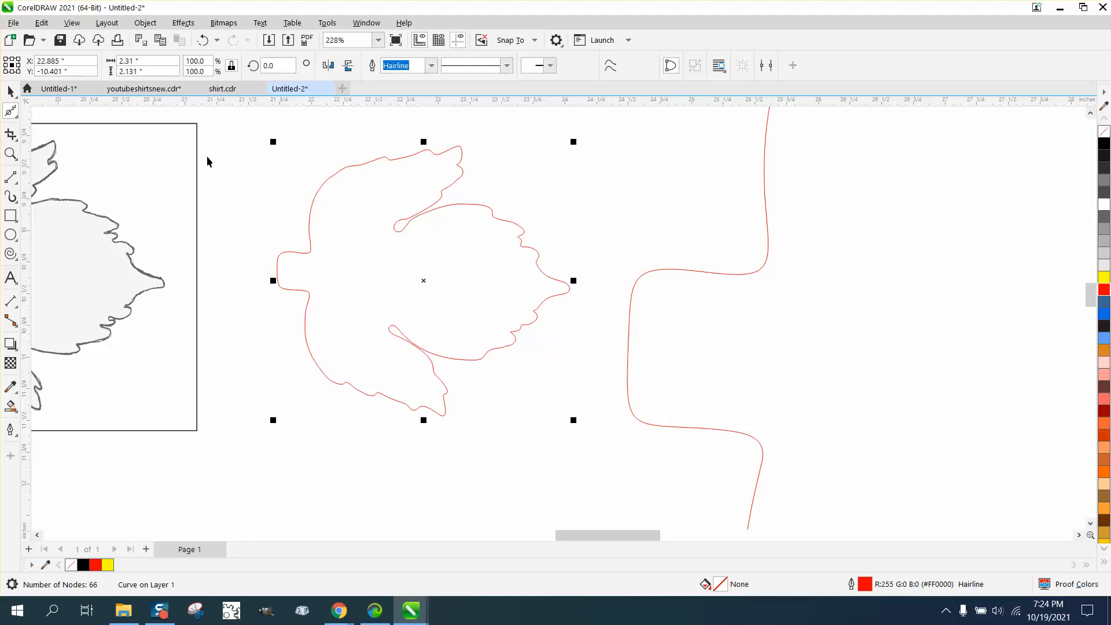
click(14, 113)
click(17, 117)
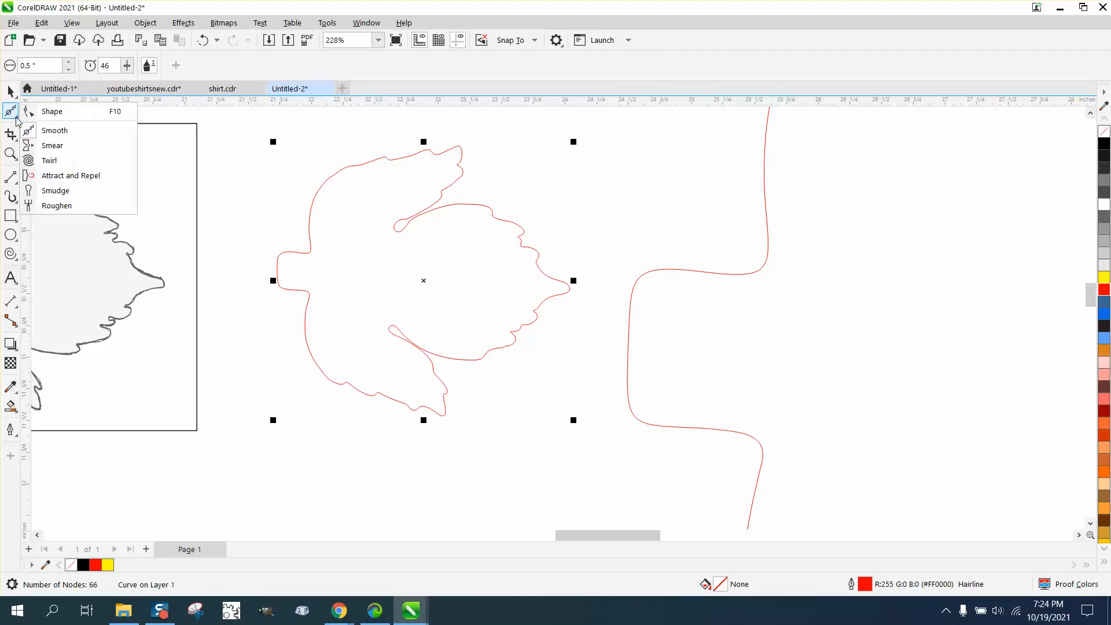
click(46, 112)
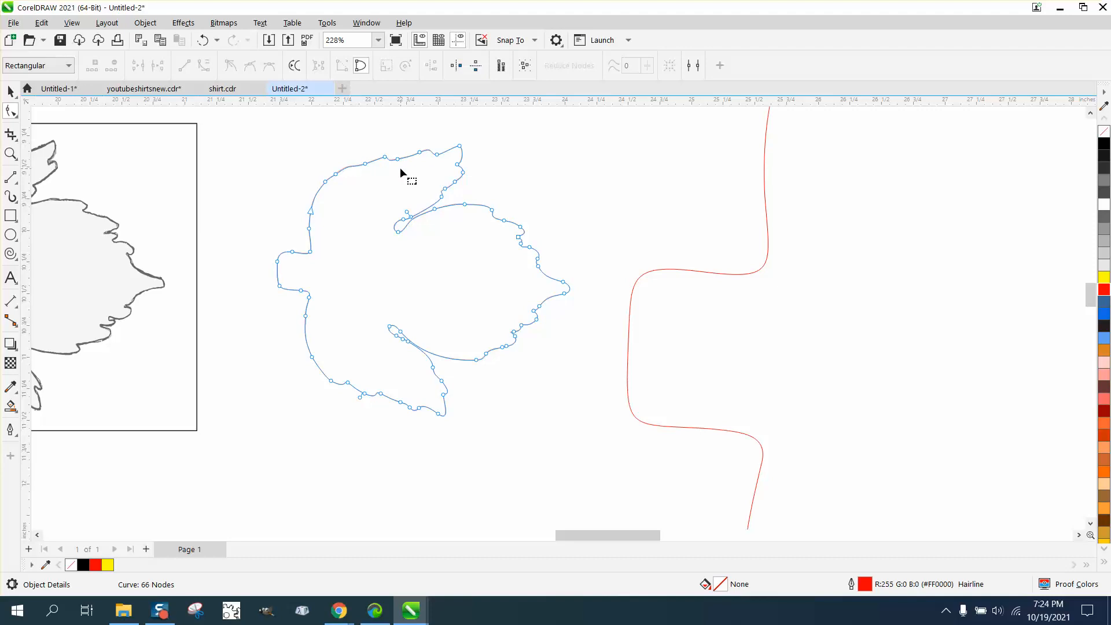
click(14, 154)
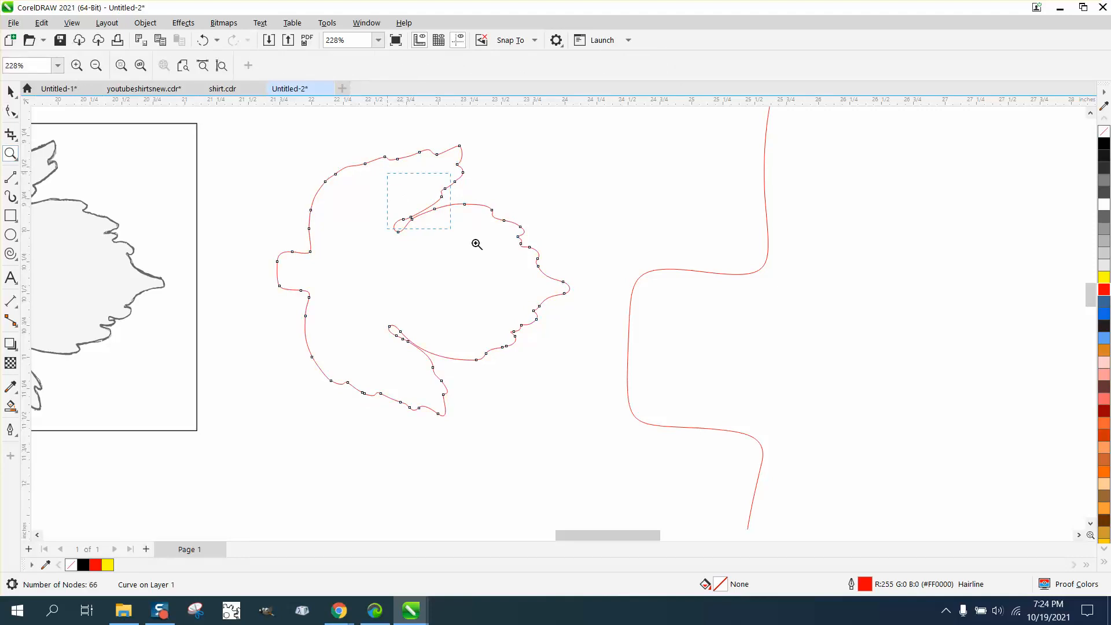
drag(477, 243, 492, 250)
click(9, 116)
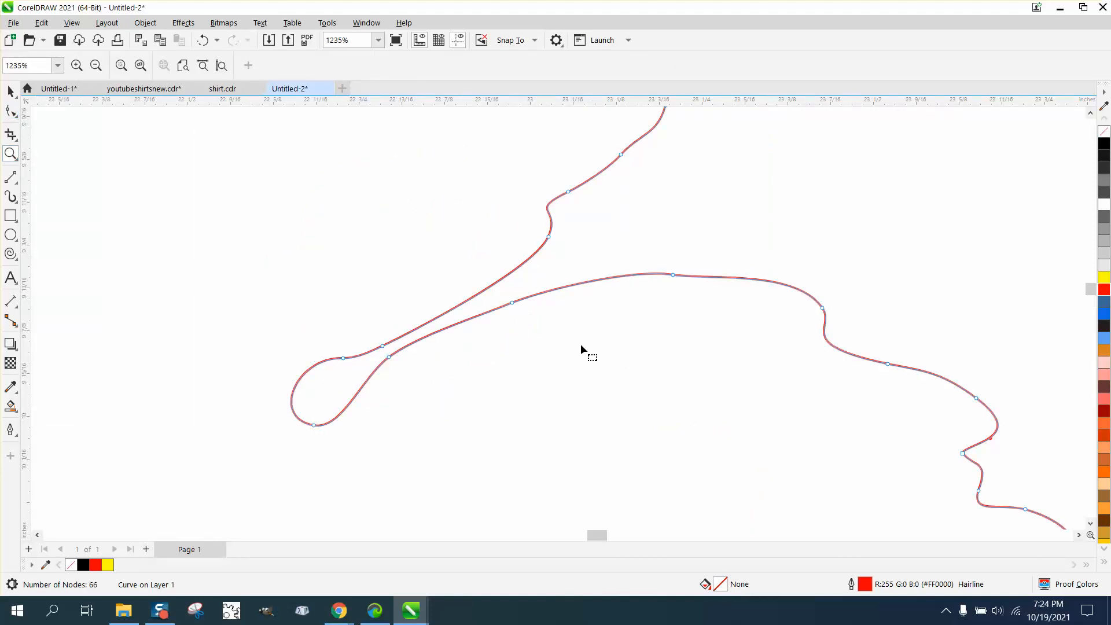
click(392, 358)
drag(394, 360, 397, 374)
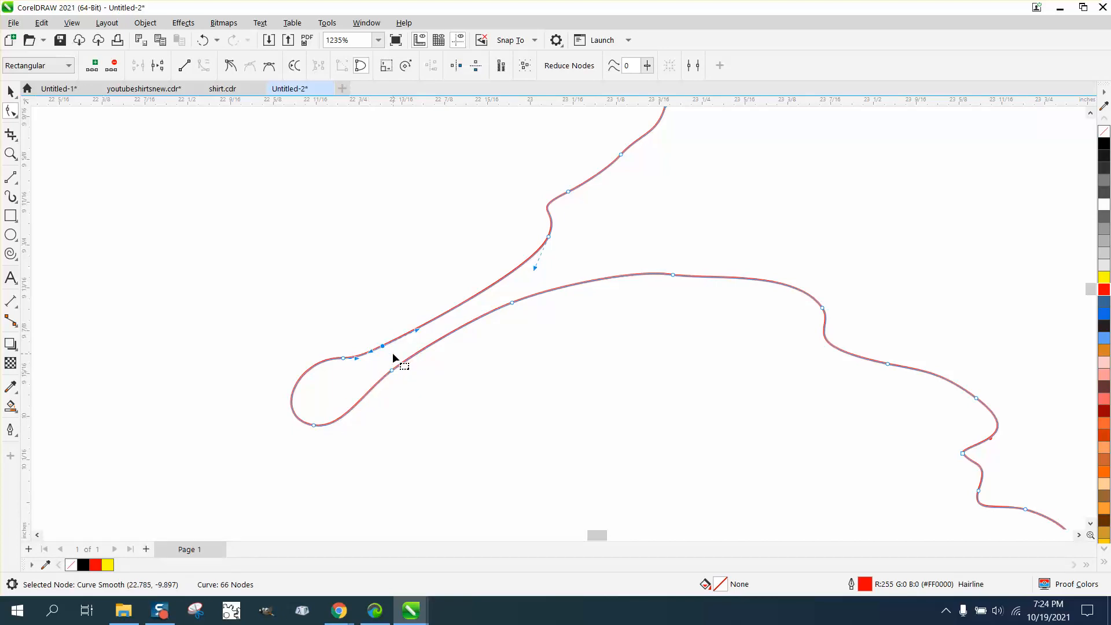
Delete one surplus node from each side of the leaf's upper notch
key(Delete)
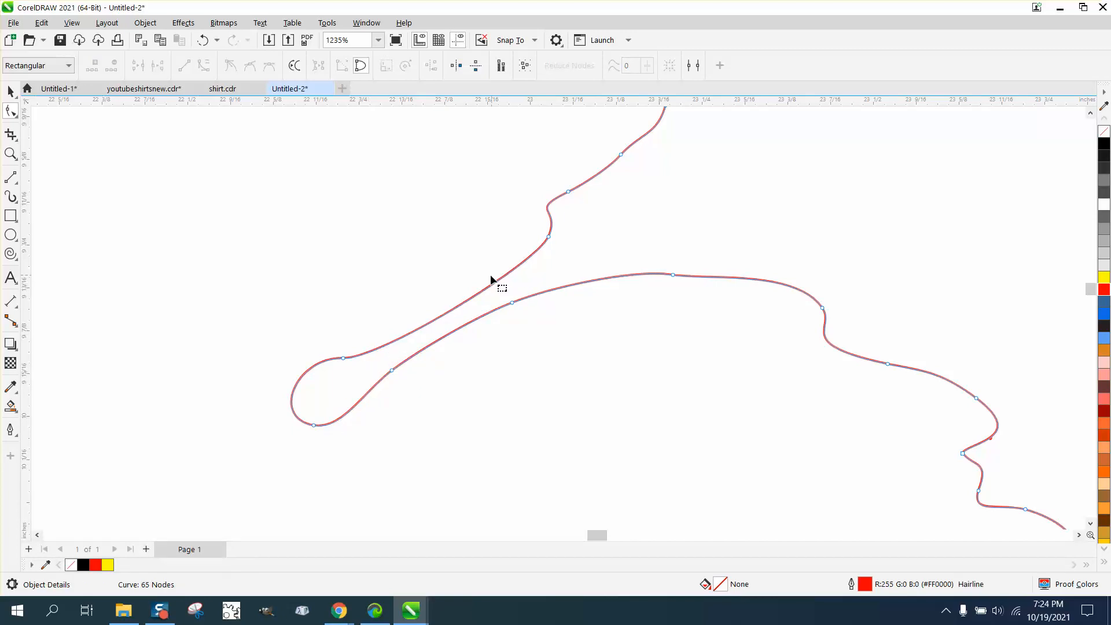
drag(491, 280, 547, 328)
key(Delete)
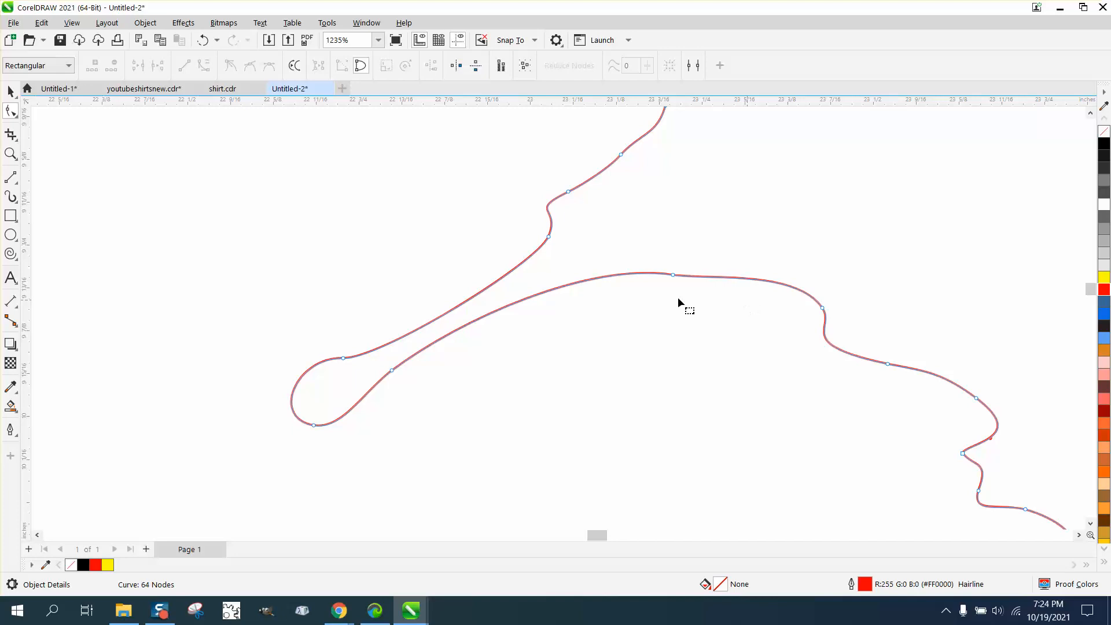
Delete a surplus node on the leaf's upper-left shoulder curve
scroll(678, 297, down, 4)
scroll(612, 304, down, 1)
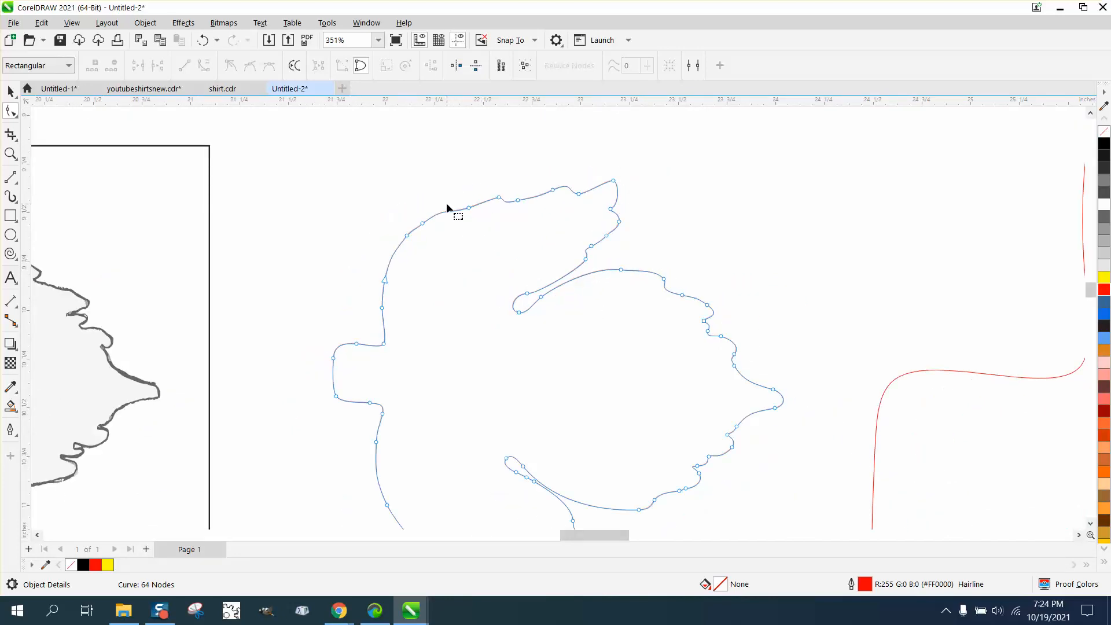
drag(404, 251, 405, 251)
key(Delete)
Delete two surplus nodes on the leaf's lower notch and move a node on each side outward to widen its neck
scroll(475, 245, down, 3)
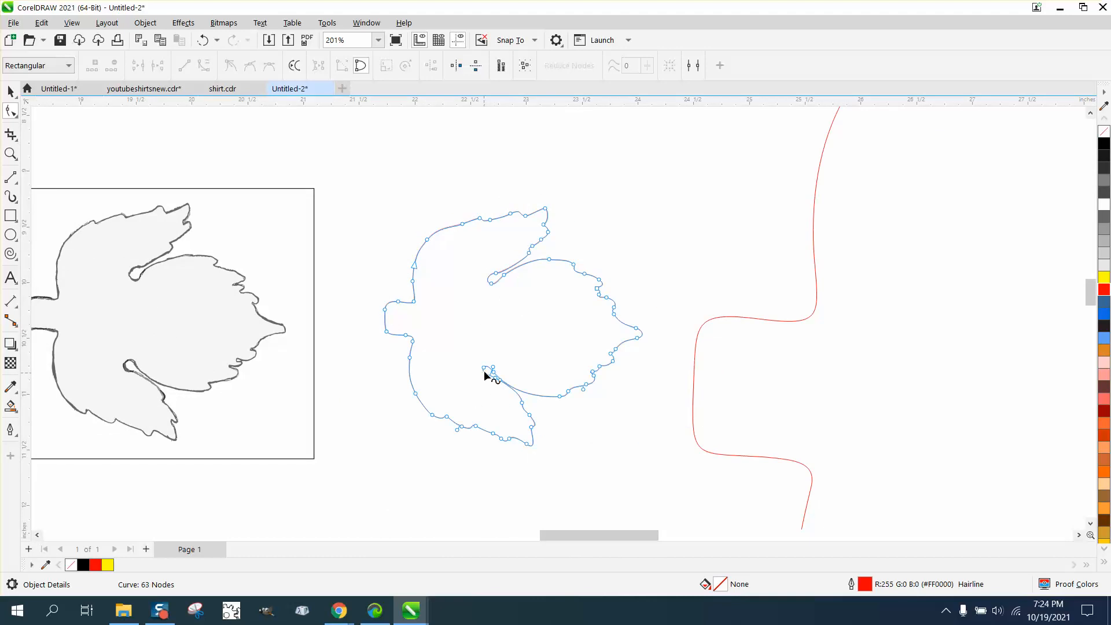
click(11, 153)
drag(466, 346, 550, 403)
click(10, 110)
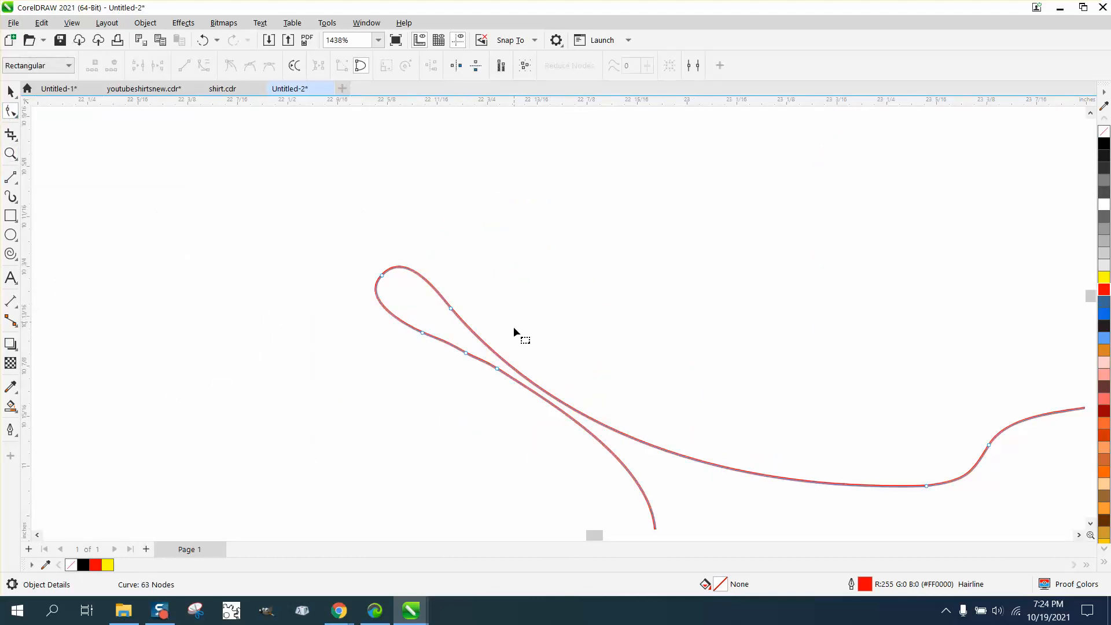
drag(463, 394, 460, 392)
key(Delete)
drag(451, 308, 460, 295)
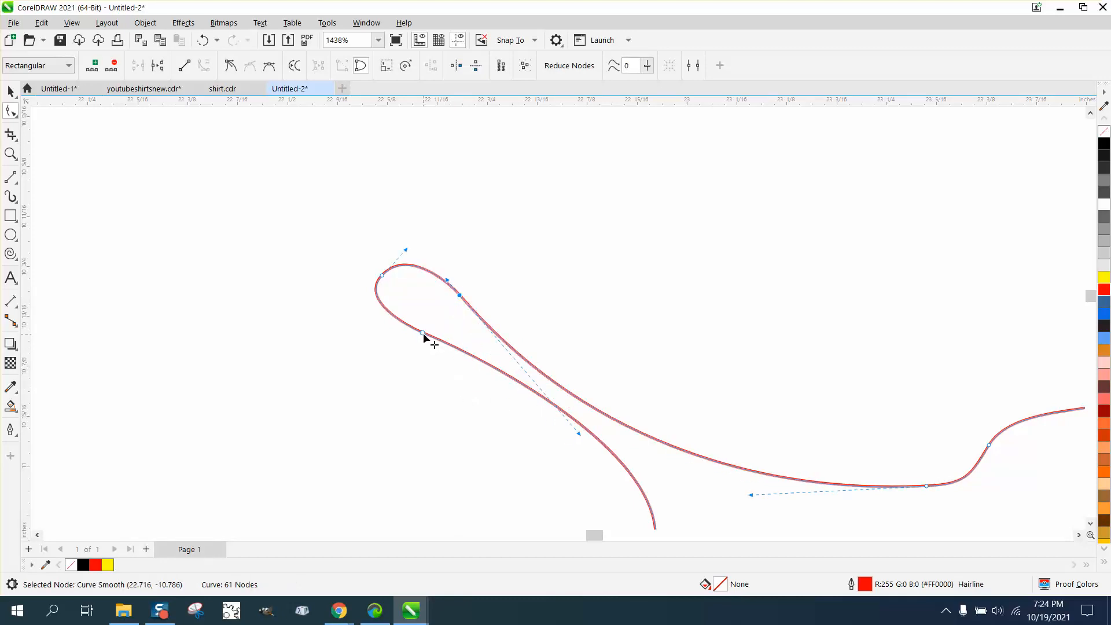
drag(422, 334, 421, 344)
Delete a surplus node on the leaf's bottom edge and another on its left side just below the stem
scroll(493, 355, down, 1)
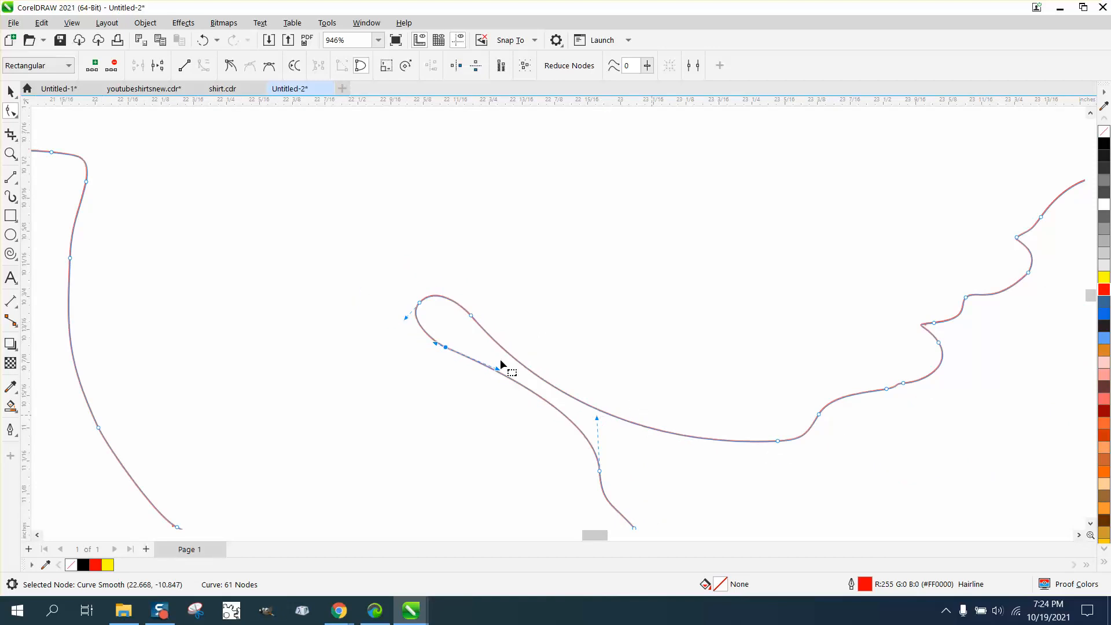
scroll(474, 334, down, 2)
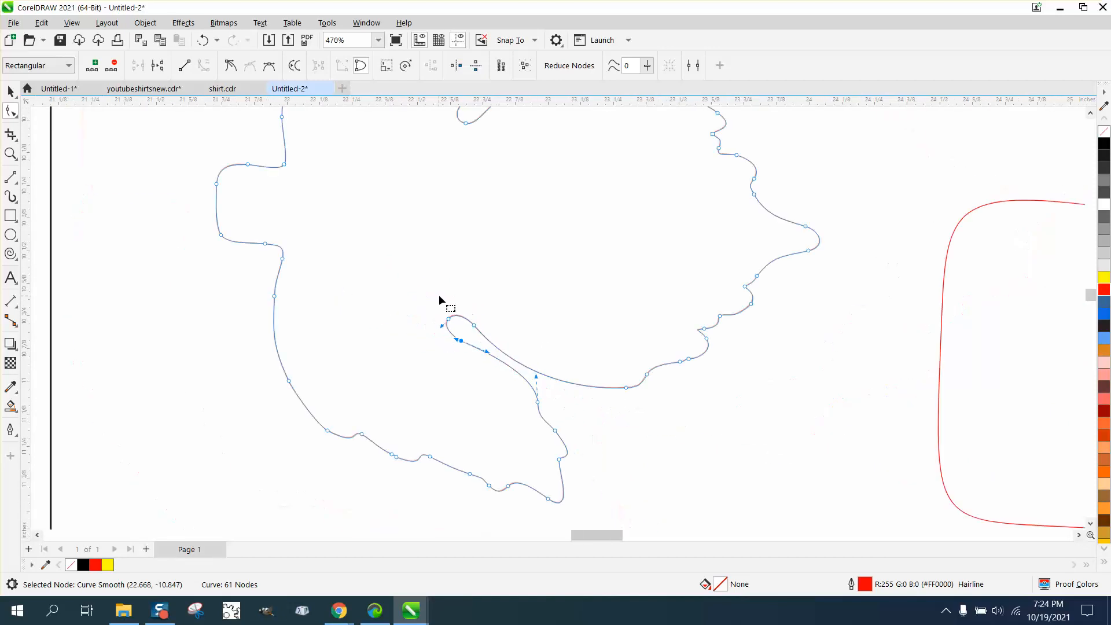
click(398, 457)
key(Delete)
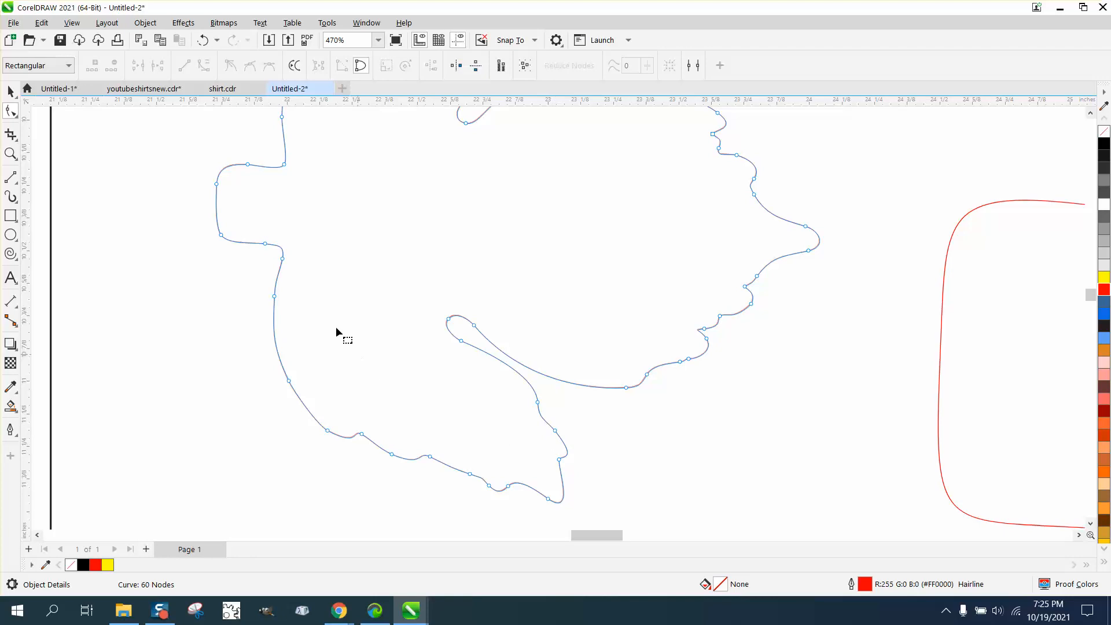
click(275, 296)
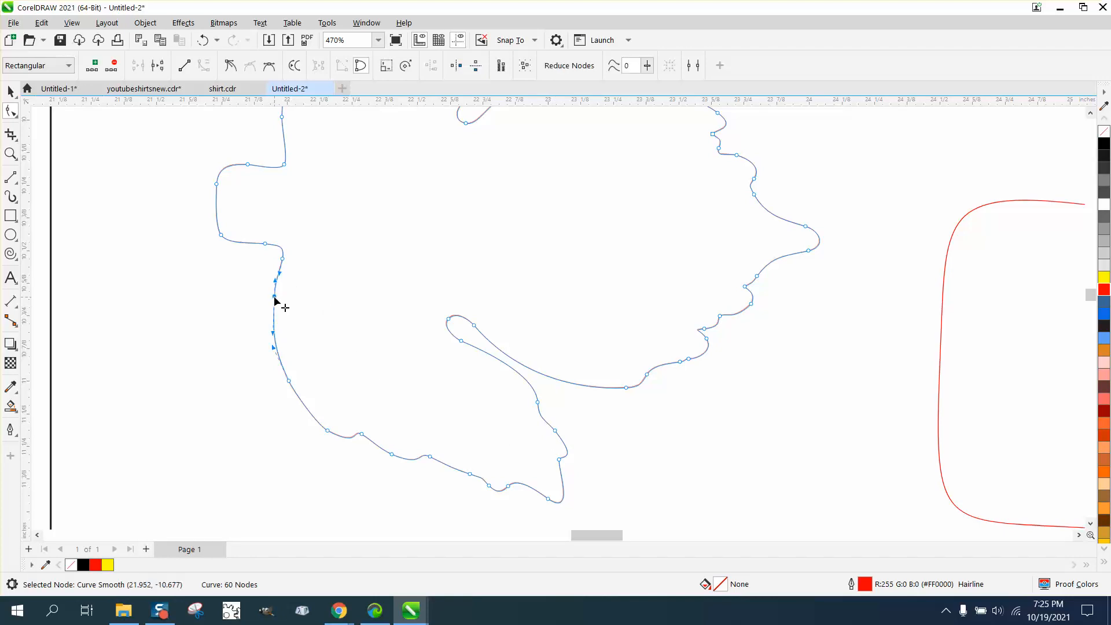
key(Delete)
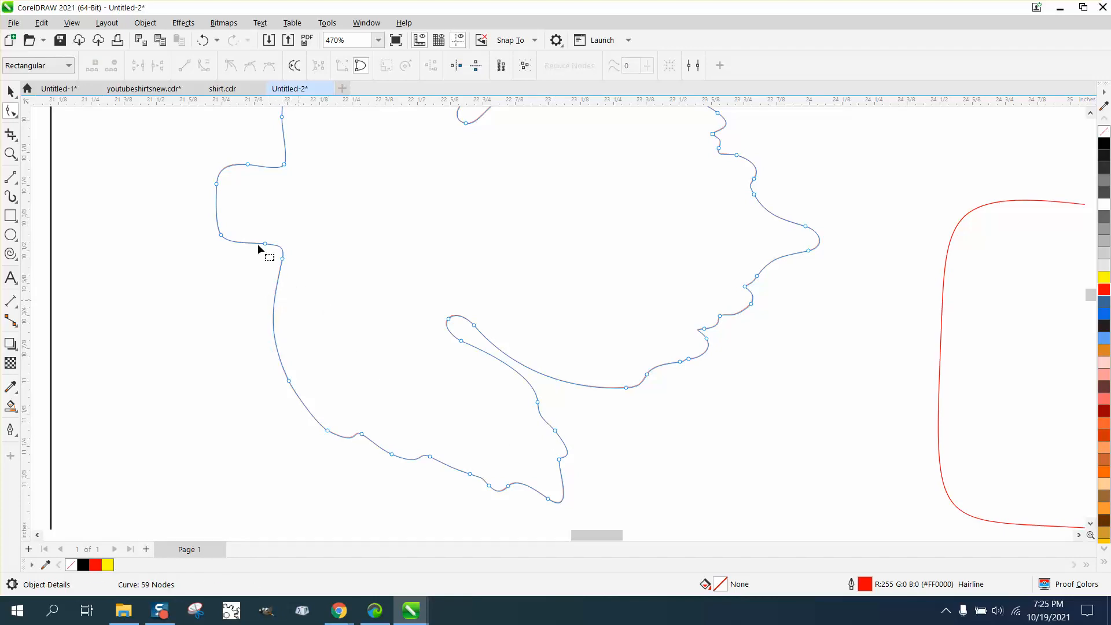
Enlarge the cleaned leaf outline proportionally to about 12.7 by 11.7 inches and move it just below the framed scan
scroll(288, 255, down, 5)
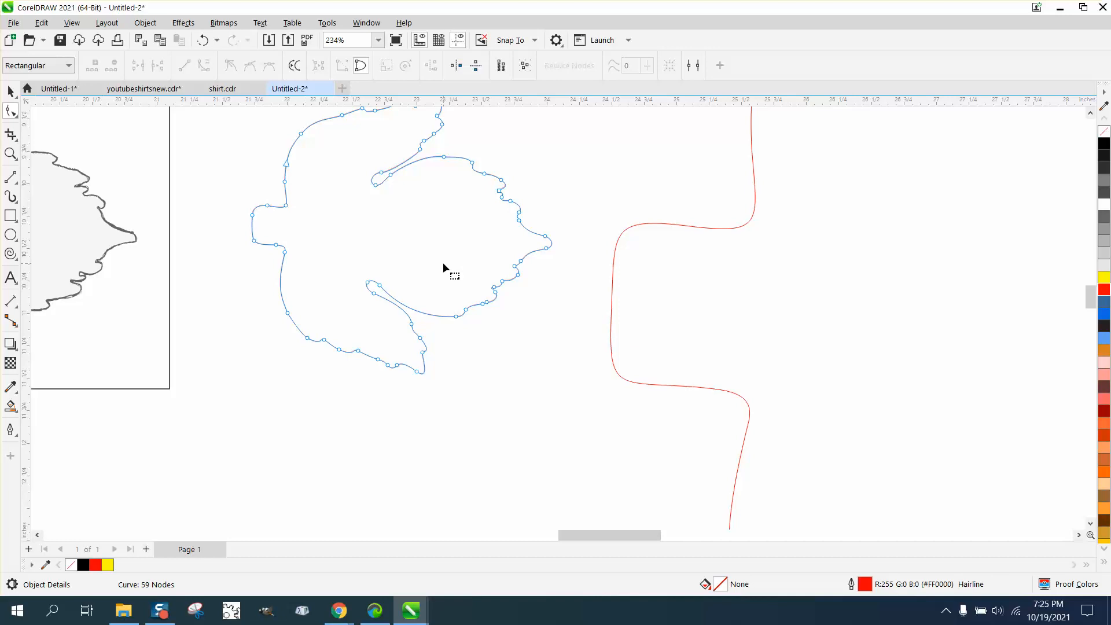
scroll(362, 260, down, 5)
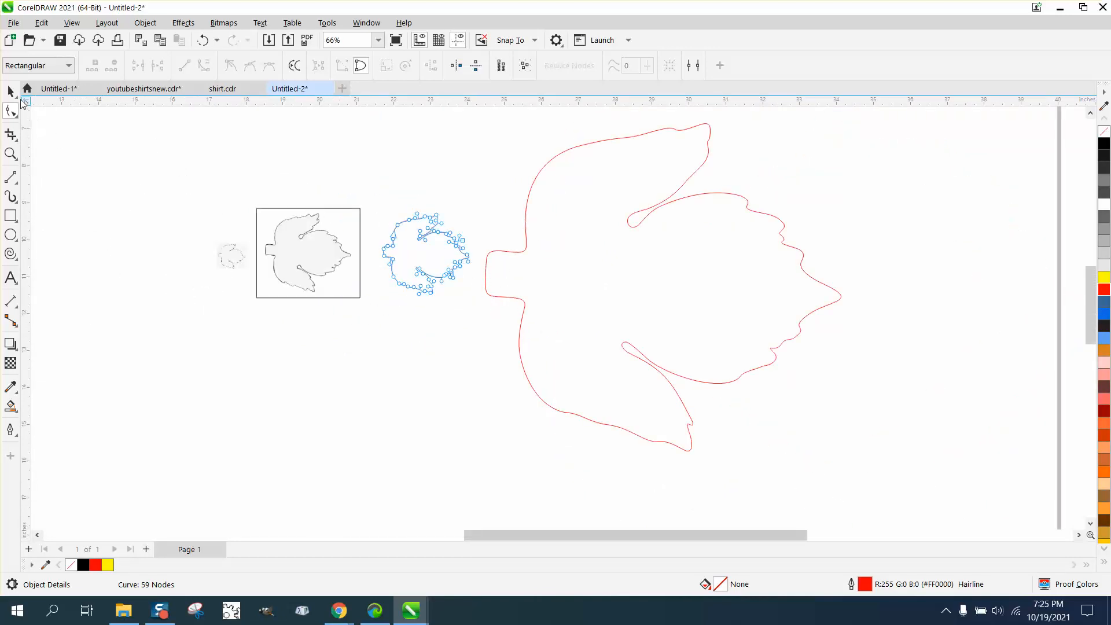
key(space)
mouse_move(473, 298)
mouse_down()
mouse_move(670, 422)
mouse_move(938, 530)
mouse_move(995, 530)
mouse_move(782, 420)
mouse_up()
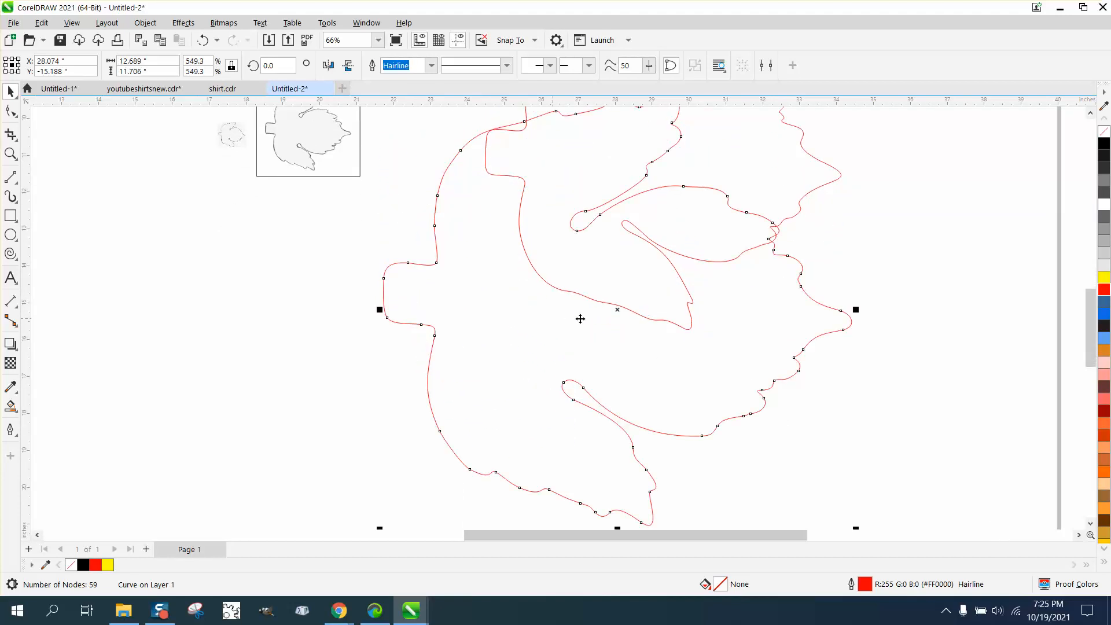
mouse_move(581, 318)
mouse_down()
mouse_move(370, 372)
mouse_move(305, 405)
mouse_move(301, 394)
mouse_up()
scroll(310, 339, down, 2)
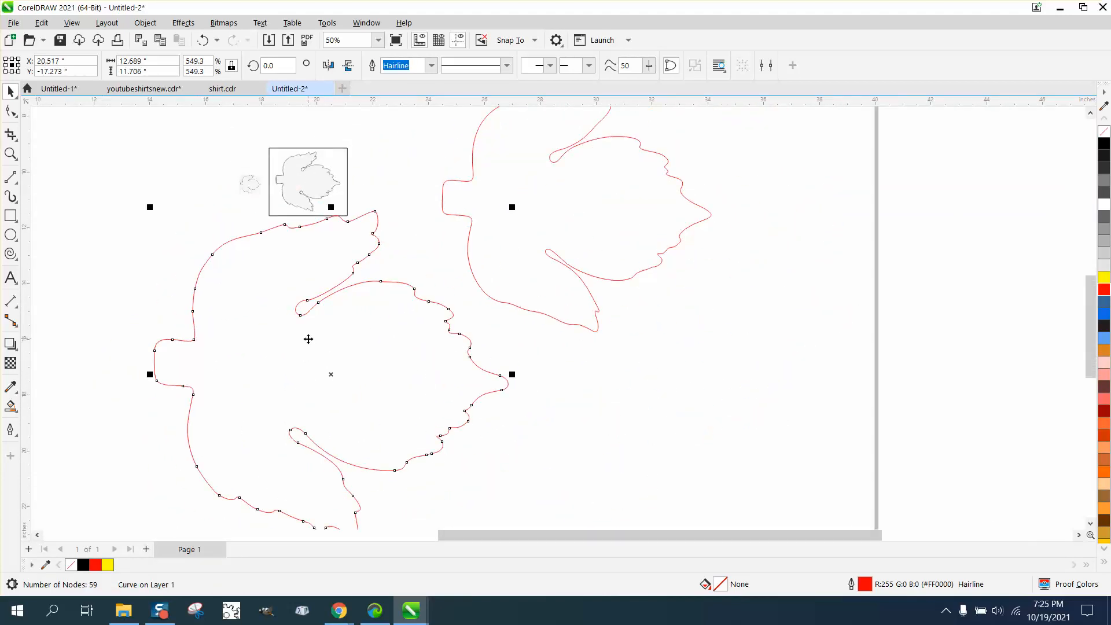
drag(328, 346, 281, 363)
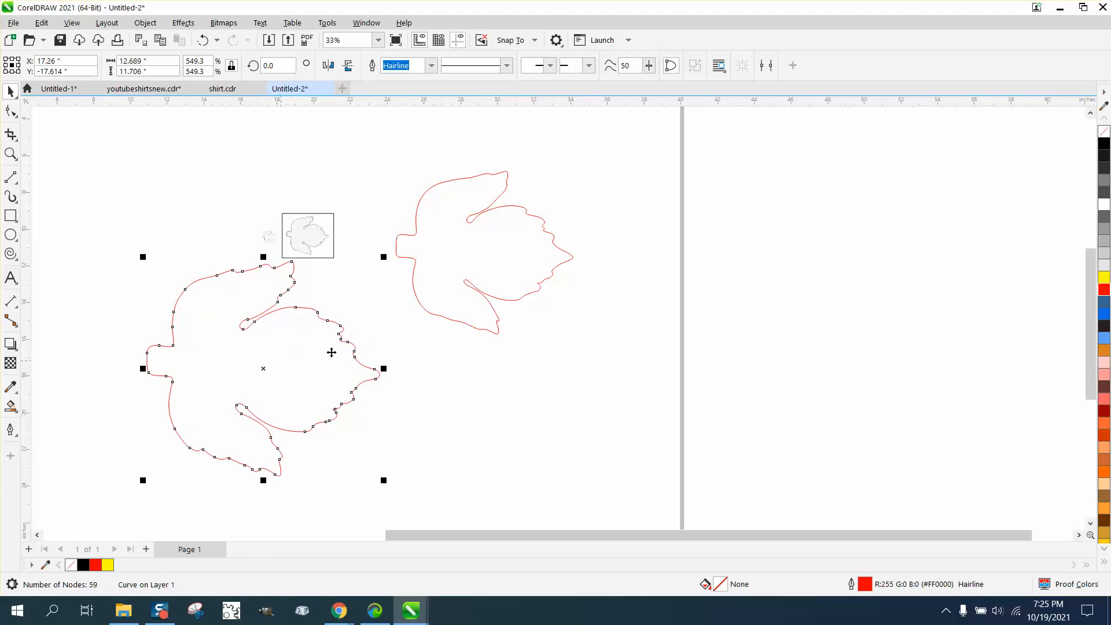
Examine the enlarged outline and the framed sketch's upper edge and stem area up close to compare their line quality
click(10, 153)
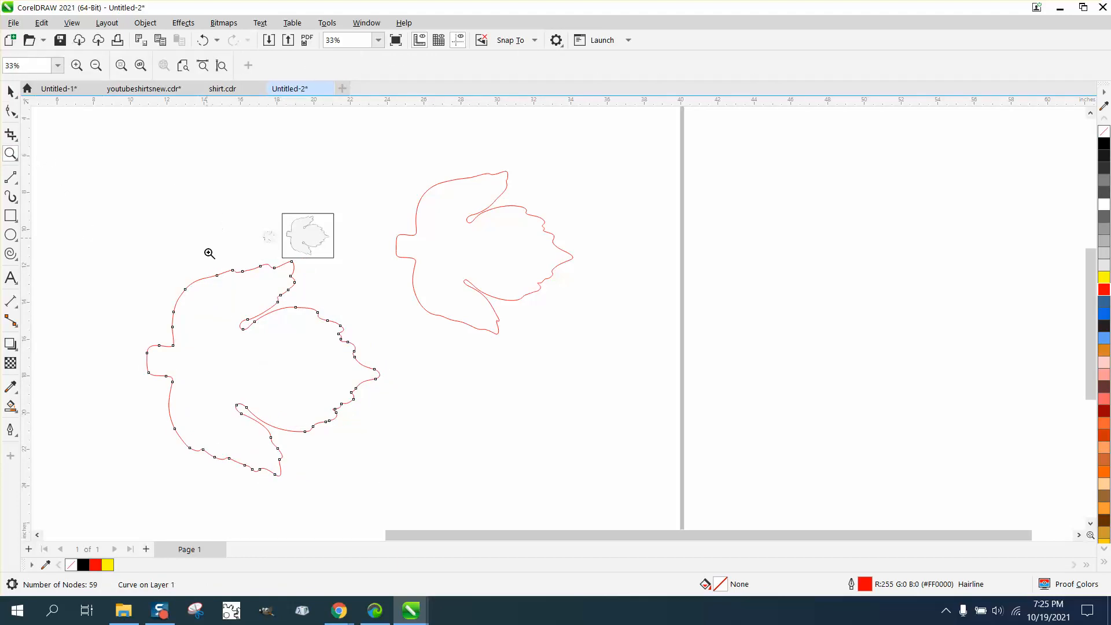
drag(209, 251, 366, 351)
scroll(538, 351, down, 3)
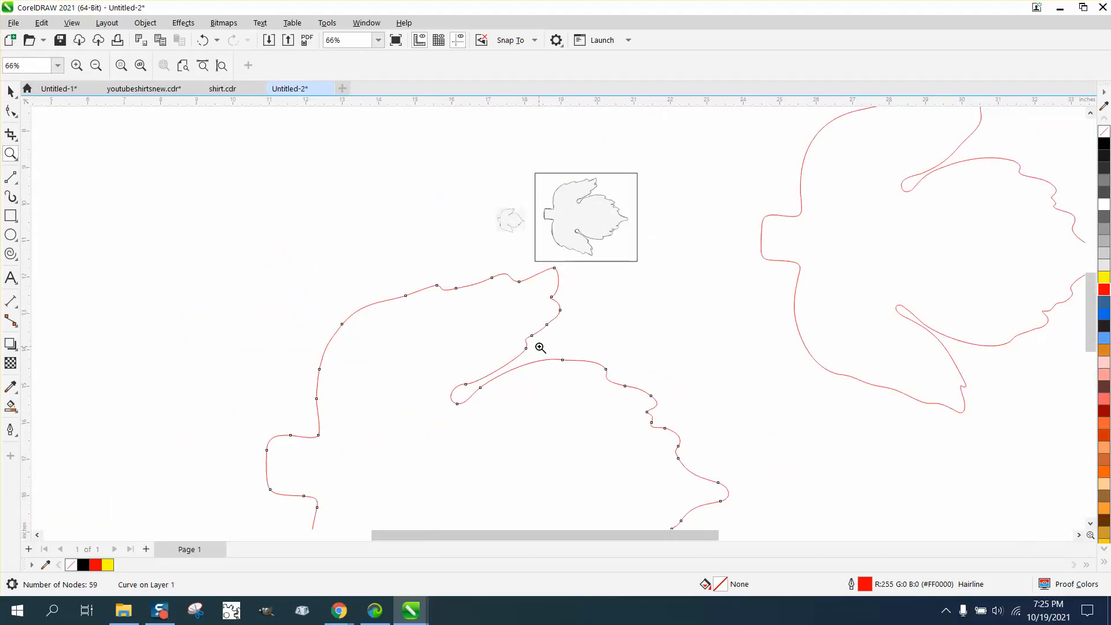
drag(547, 240, 583, 259)
drag(500, 287, 498, 287)
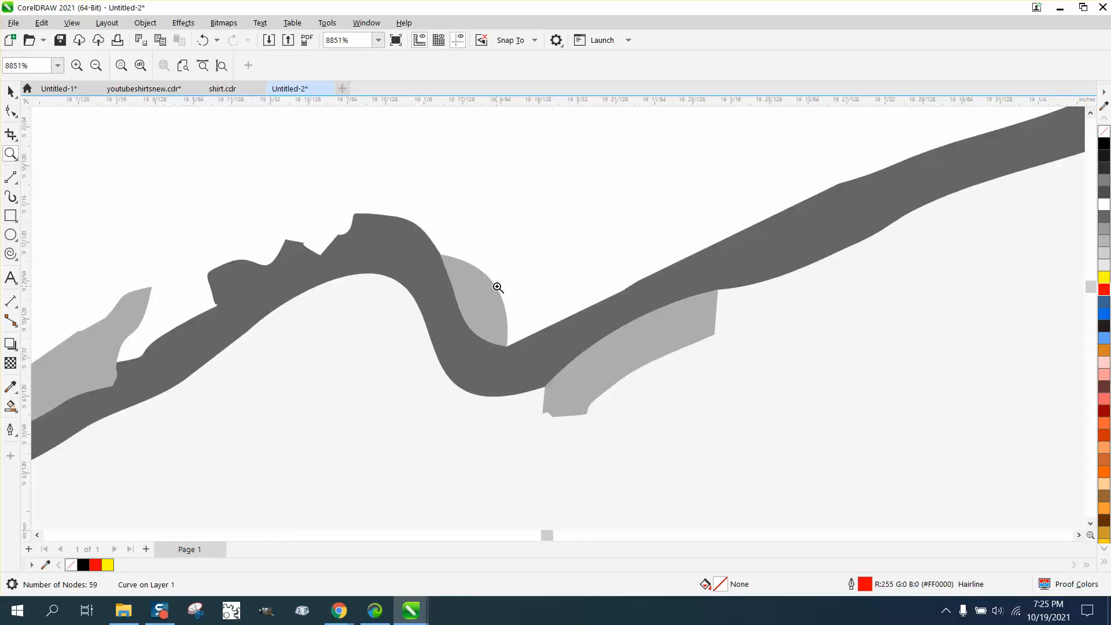
scroll(496, 287, down, 5)
scroll(485, 291, down, 4)
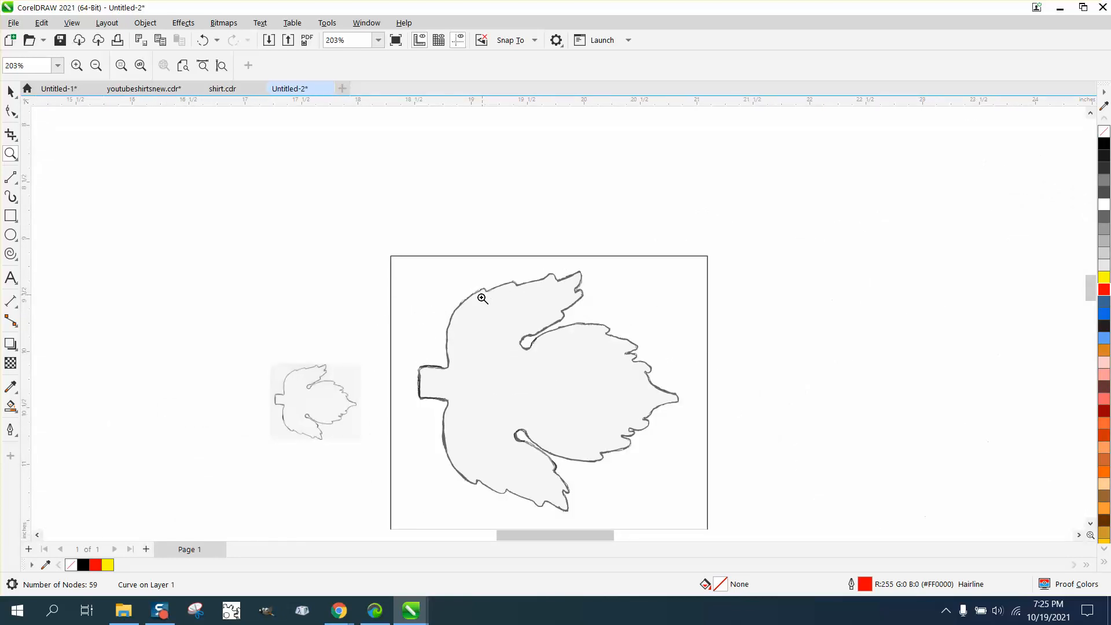
drag(446, 410, 472, 442)
scroll(399, 308, down, 8)
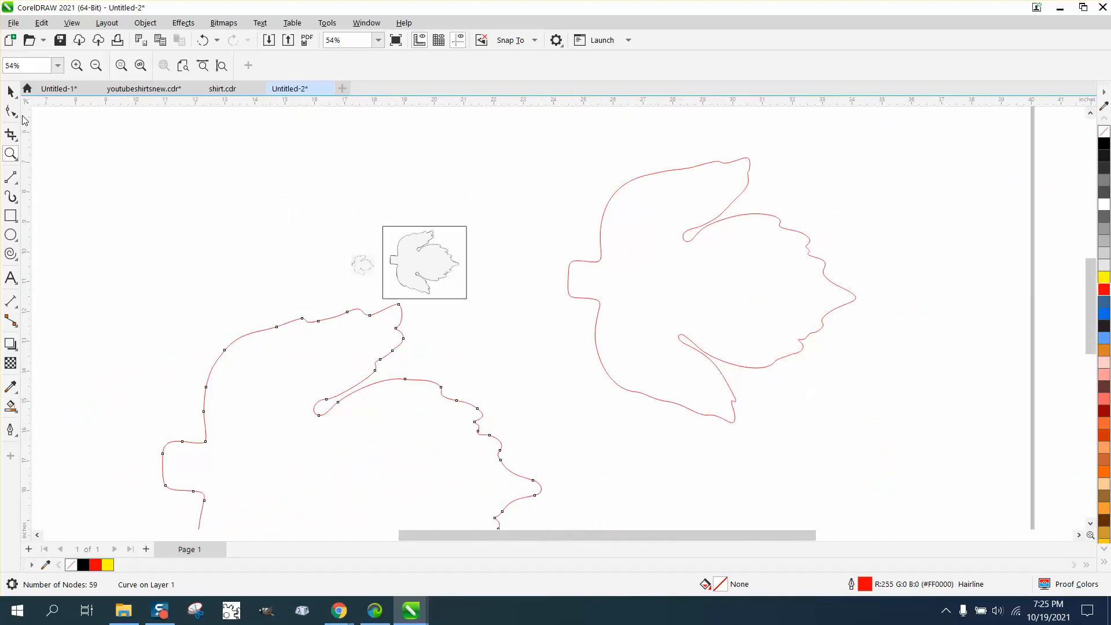
Fill the enlarged leaf shape with black and remove its outline
click(13, 95)
scroll(217, 187, down, 2)
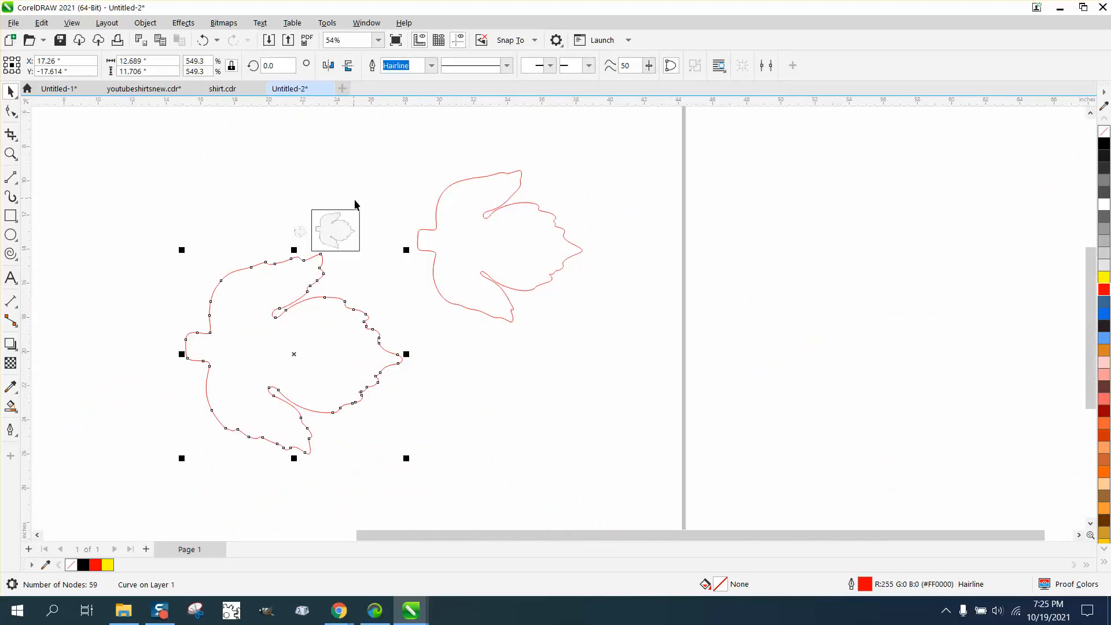
click(1106, 144)
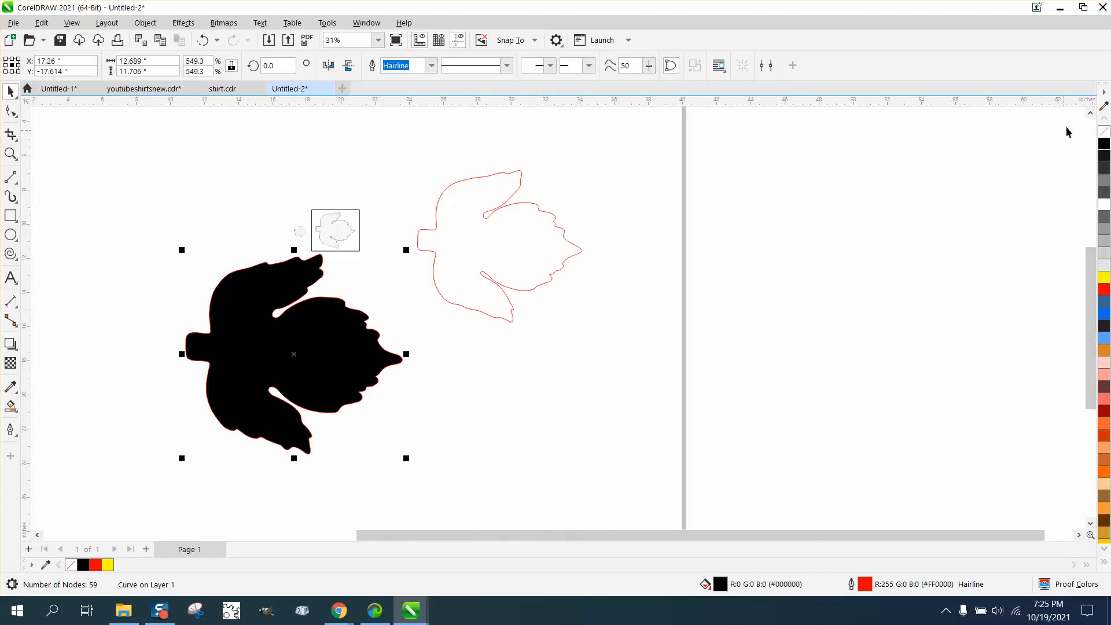
right_click(1104, 132)
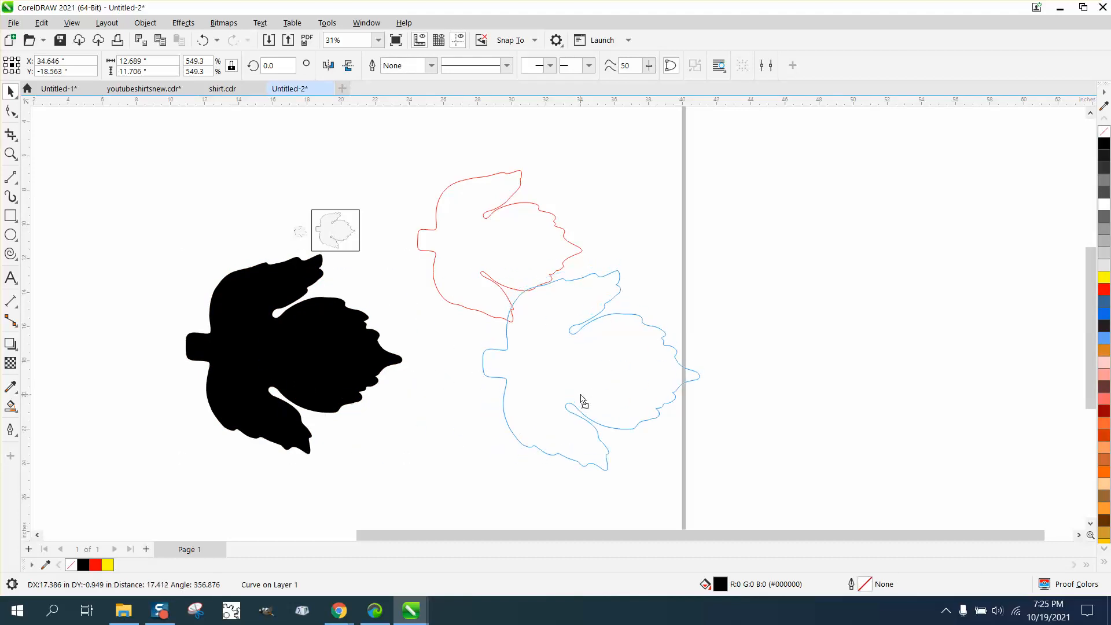